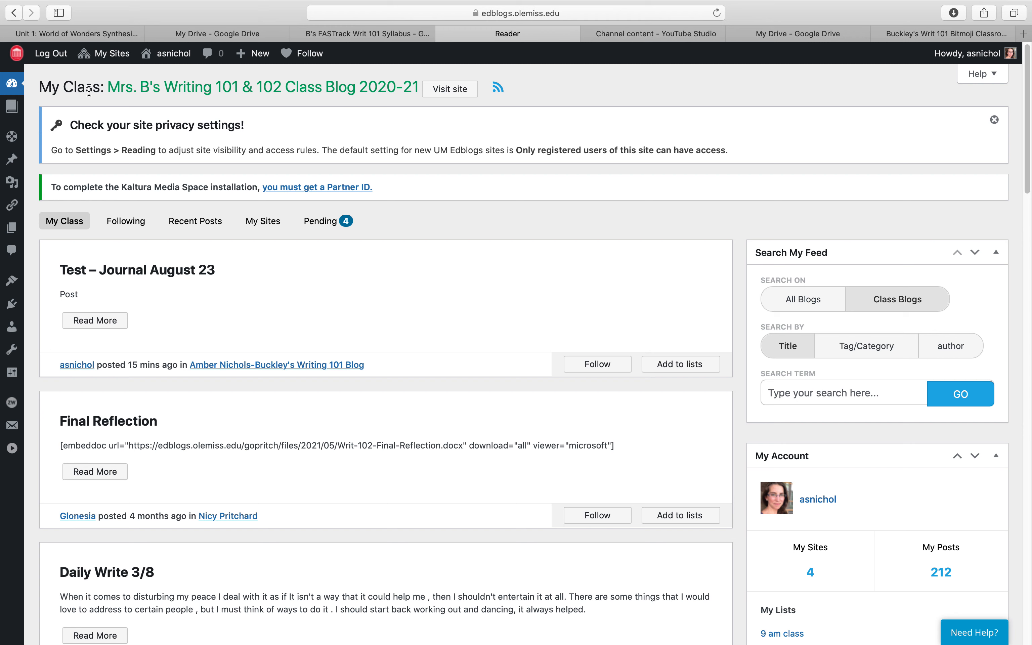
# - Open the gallery of themes available for the site
pyautogui.moveTo(15, 158)
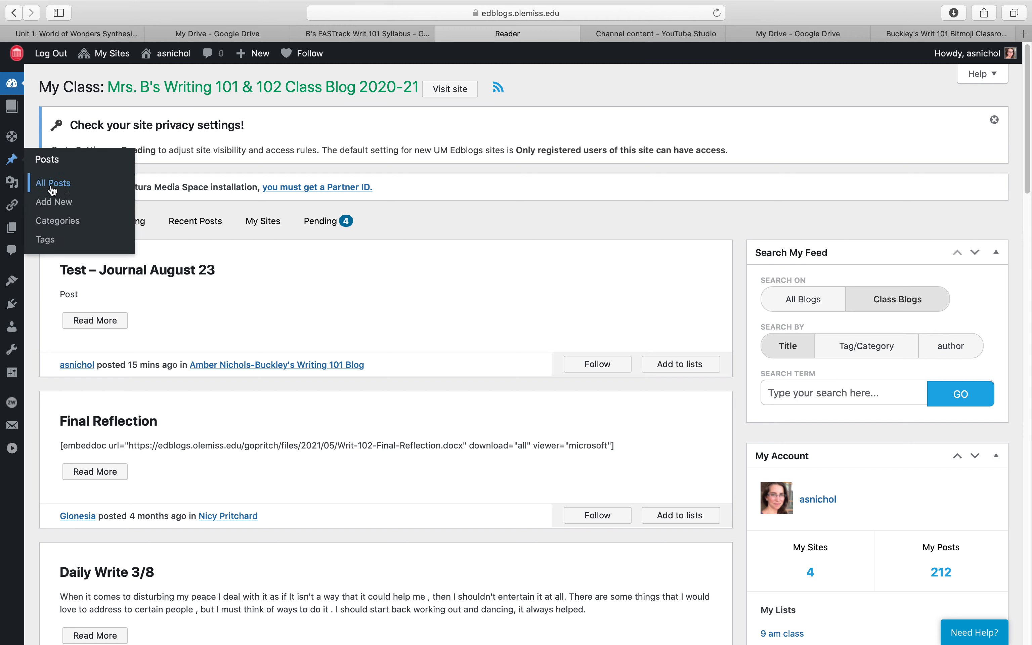
pyautogui.moveTo(14, 183)
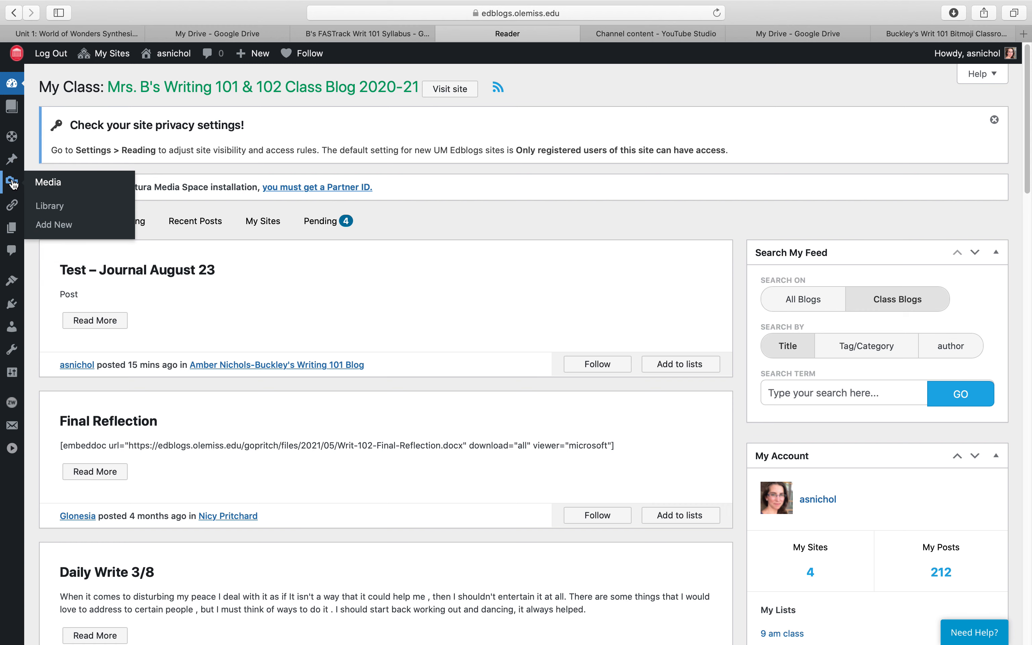
pyautogui.moveTo(10, 208)
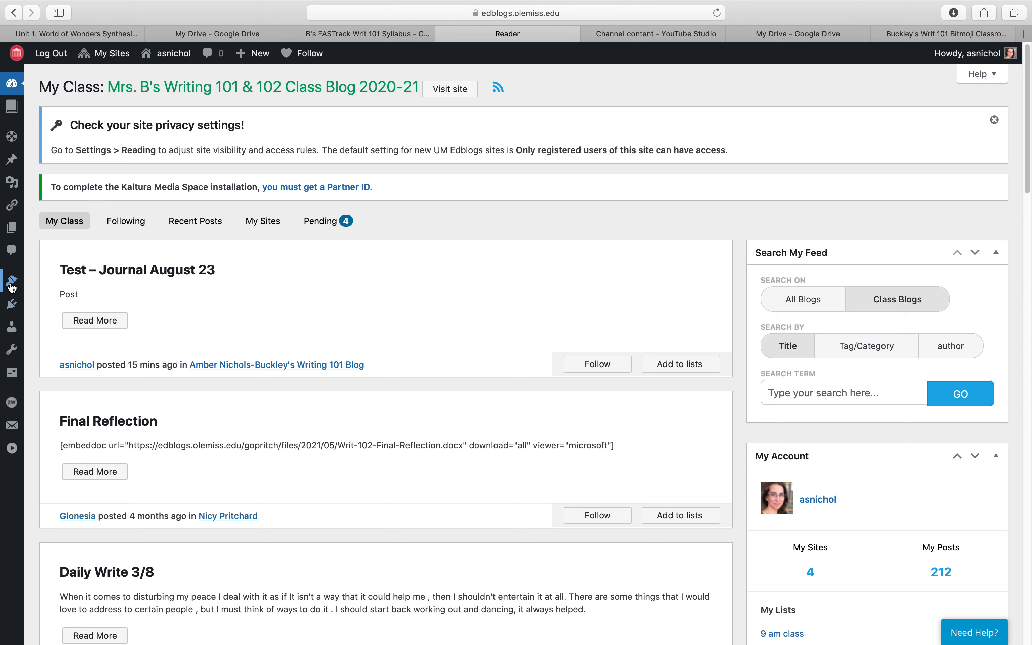
pyautogui.moveTo(12, 285)
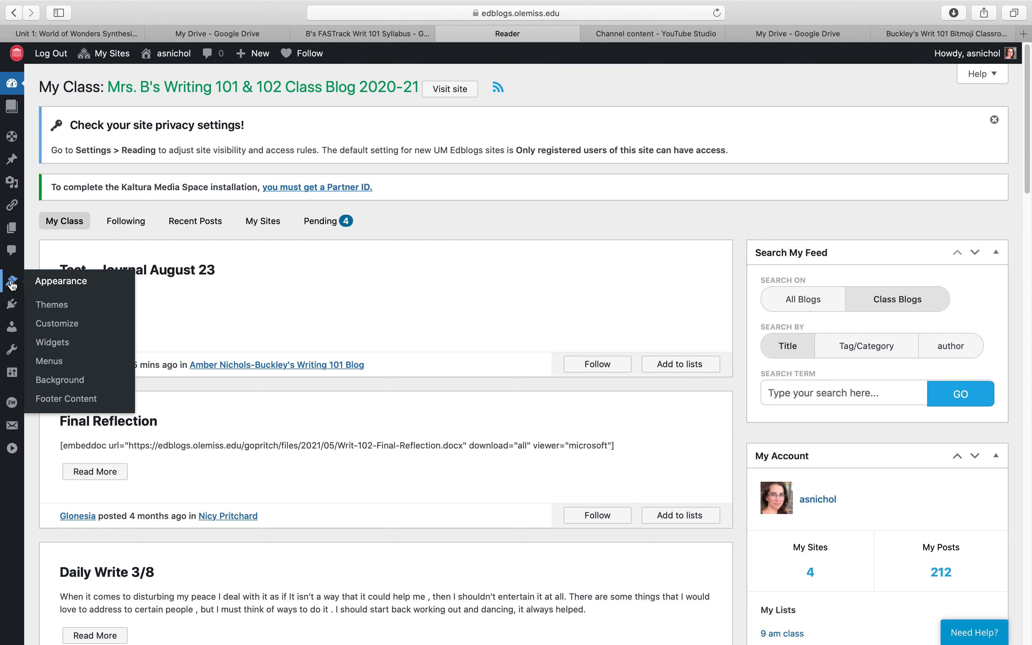
pyautogui.click(58, 310)
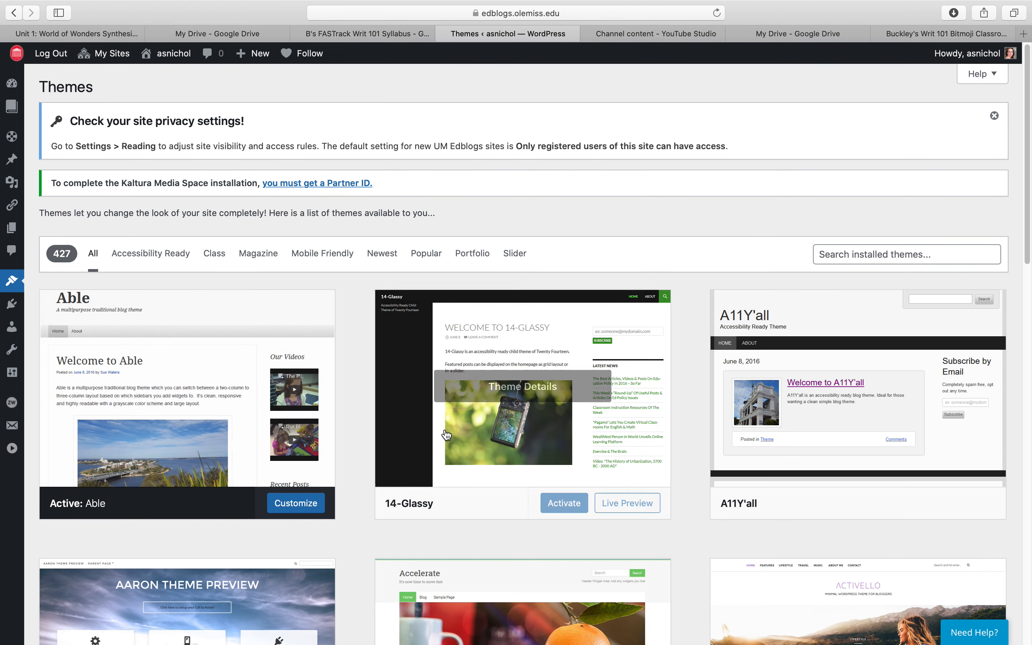
# - Browse the available themes, filter them to the Class category and activate the Anarcho Notepad theme
pyautogui.scroll(-5, 596, 519)
pyautogui.scroll(-8, 596, 518)
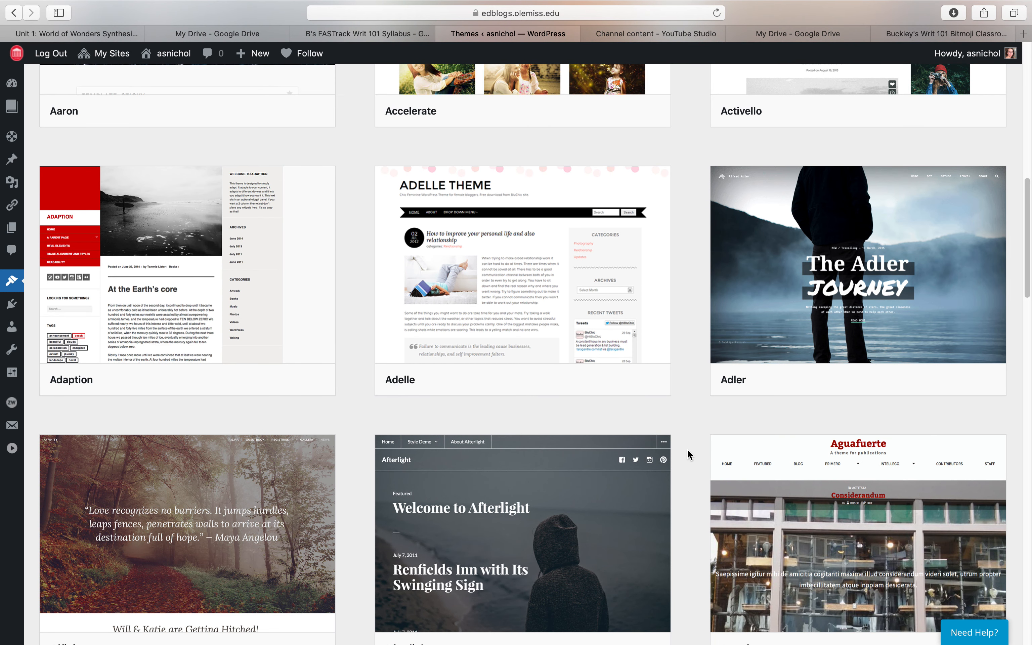
pyautogui.scroll(-7, 687, 449)
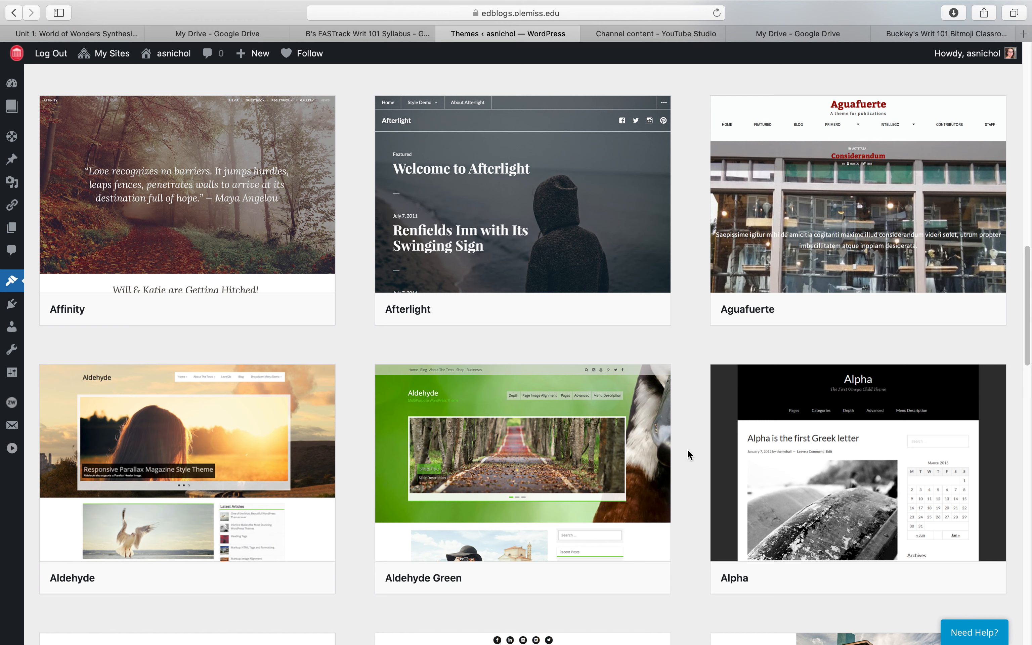
pyautogui.scroll(-5, 687, 449)
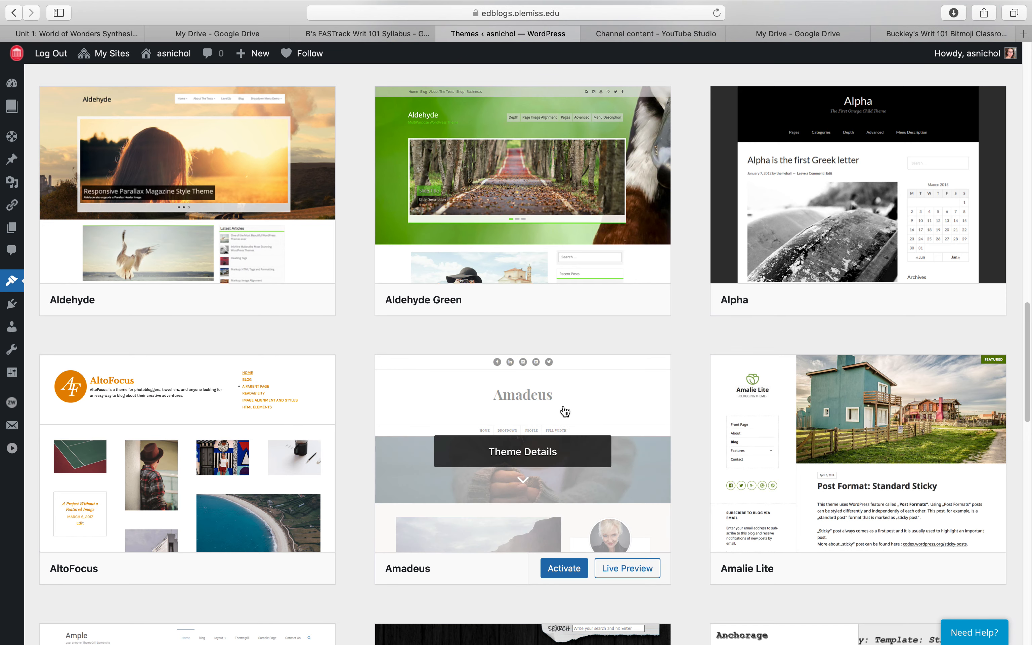
pyautogui.scroll(9, 564, 410)
pyautogui.scroll(14, 564, 410)
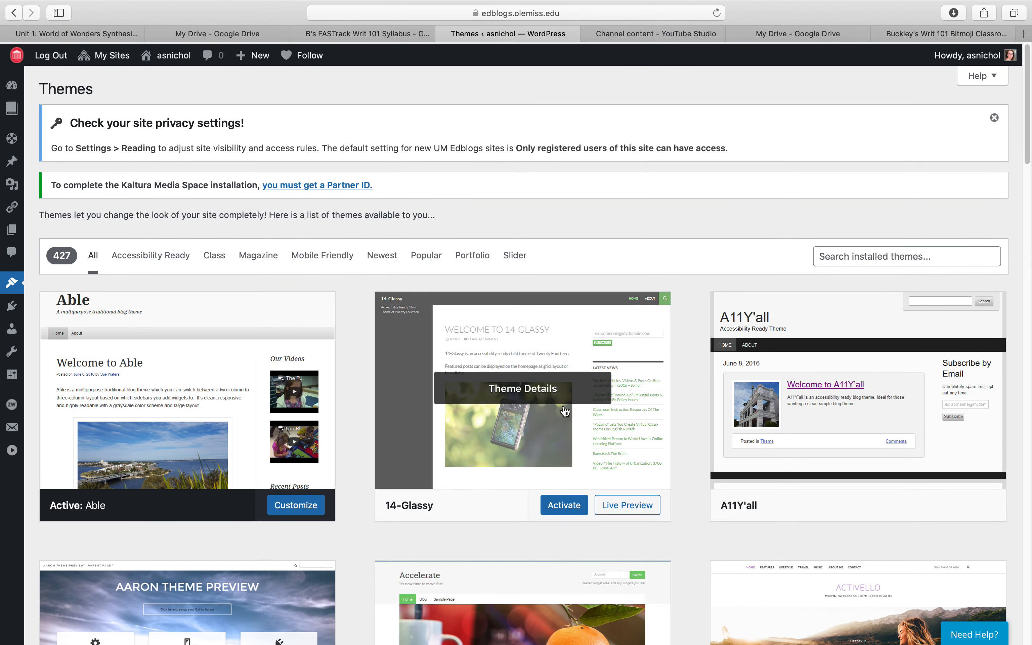
pyautogui.click(211, 256)
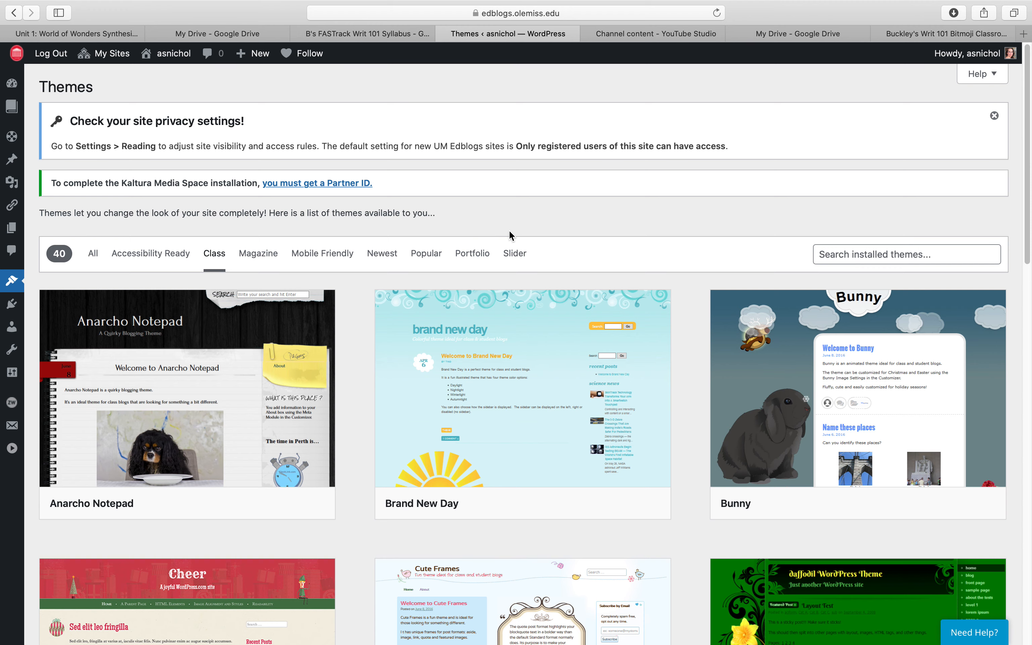
pyautogui.moveTo(192, 316)
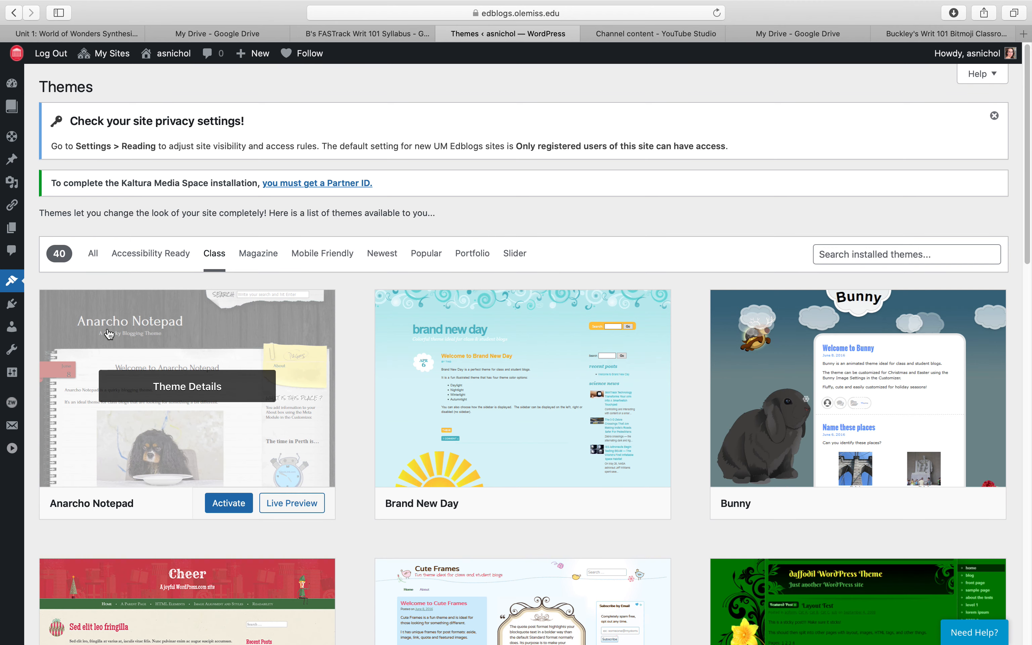
pyautogui.click(189, 334)
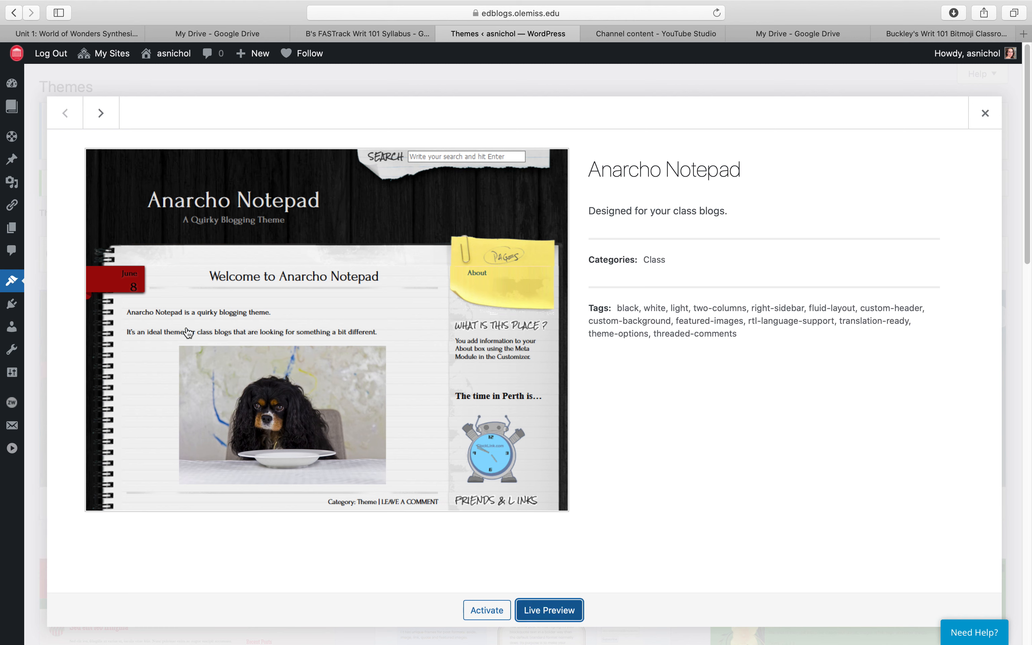
pyautogui.click(491, 611)
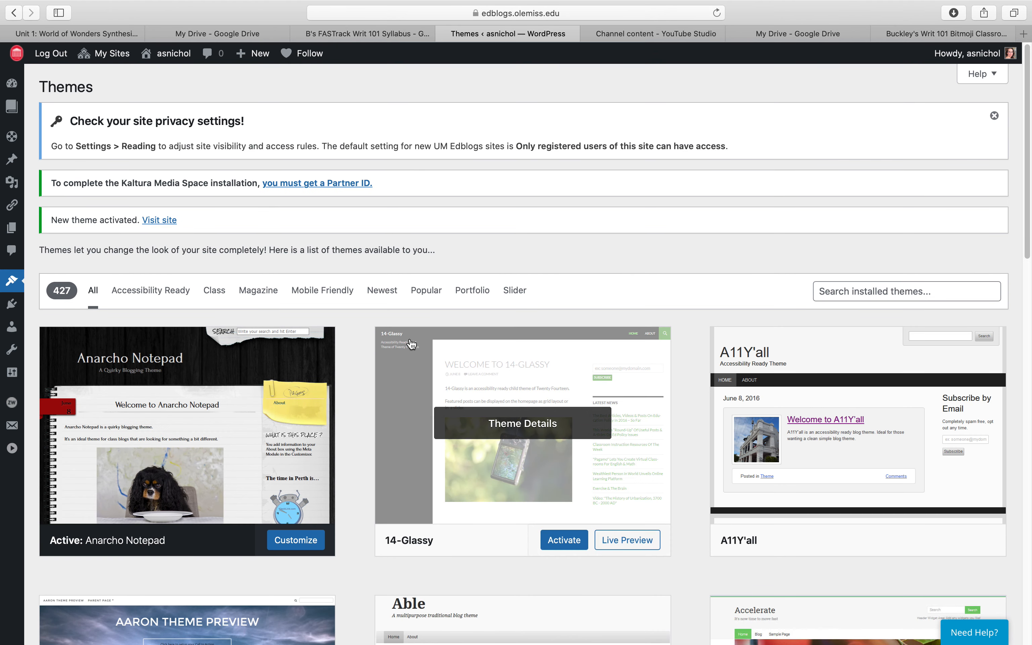
# - View the live site with its new theme, then return to the site's dashboard
pyautogui.moveTo(171, 60)
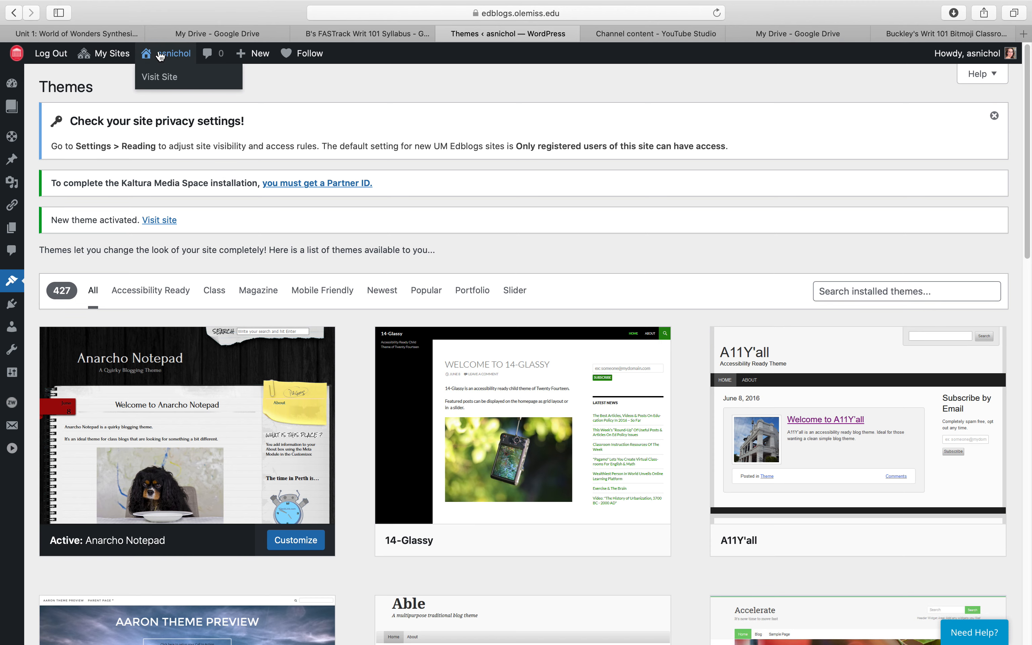
pyautogui.click(165, 87)
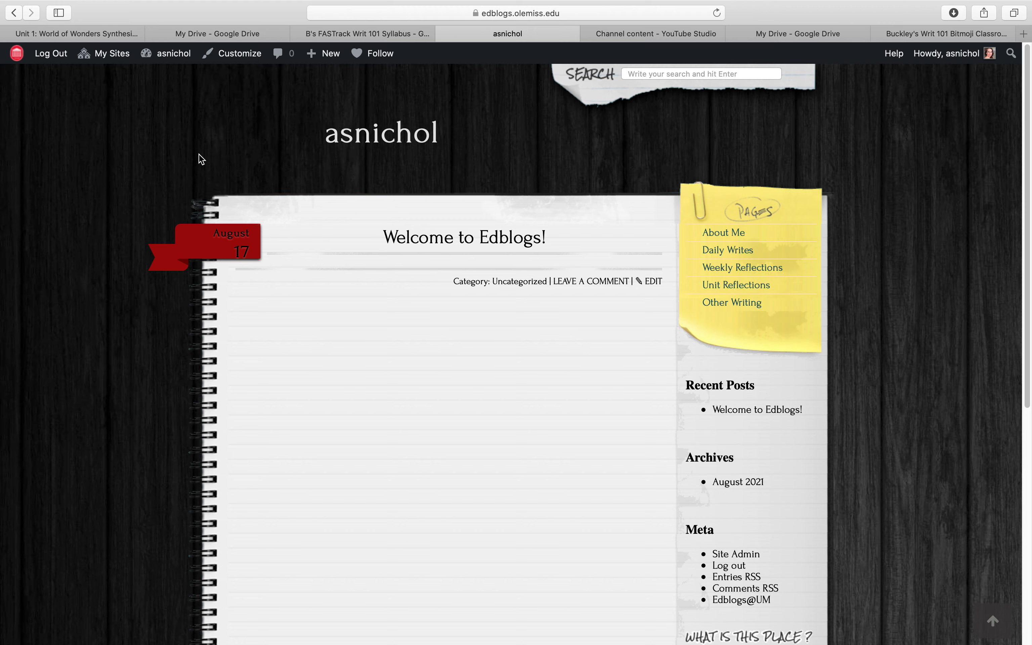
pyautogui.moveTo(168, 53)
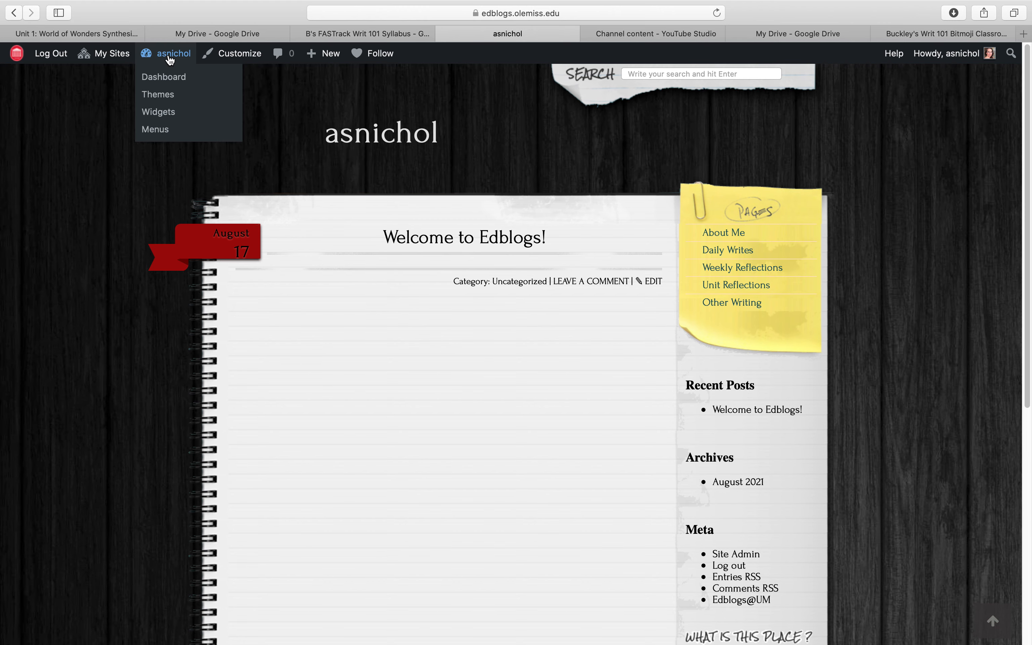
pyautogui.click(170, 77)
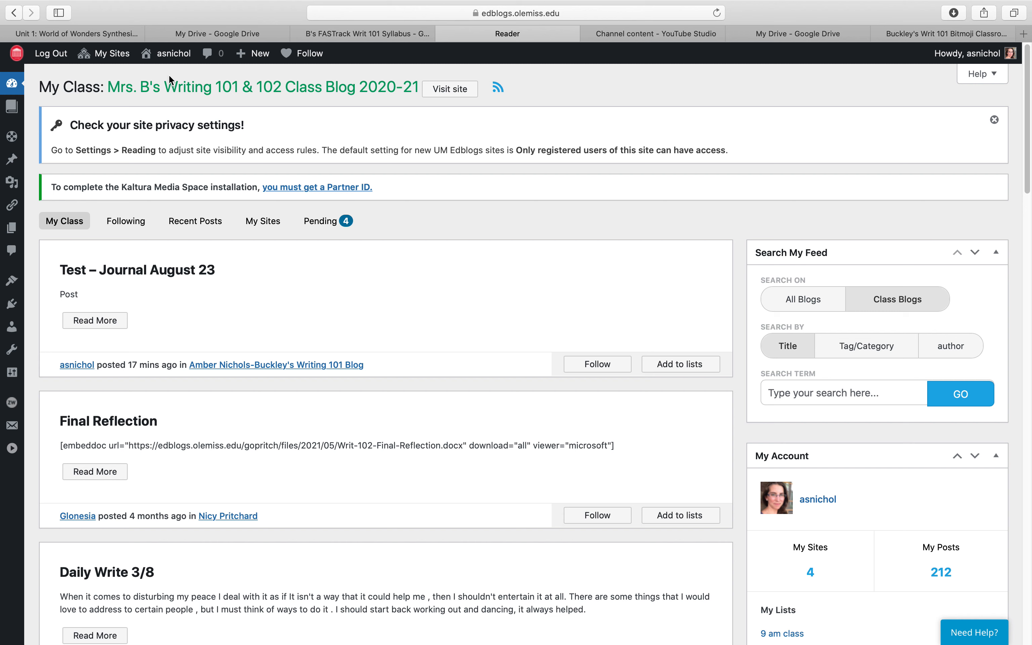
# - Open the Site Identity settings in the theme customizer
pyautogui.moveTo(162, 54)
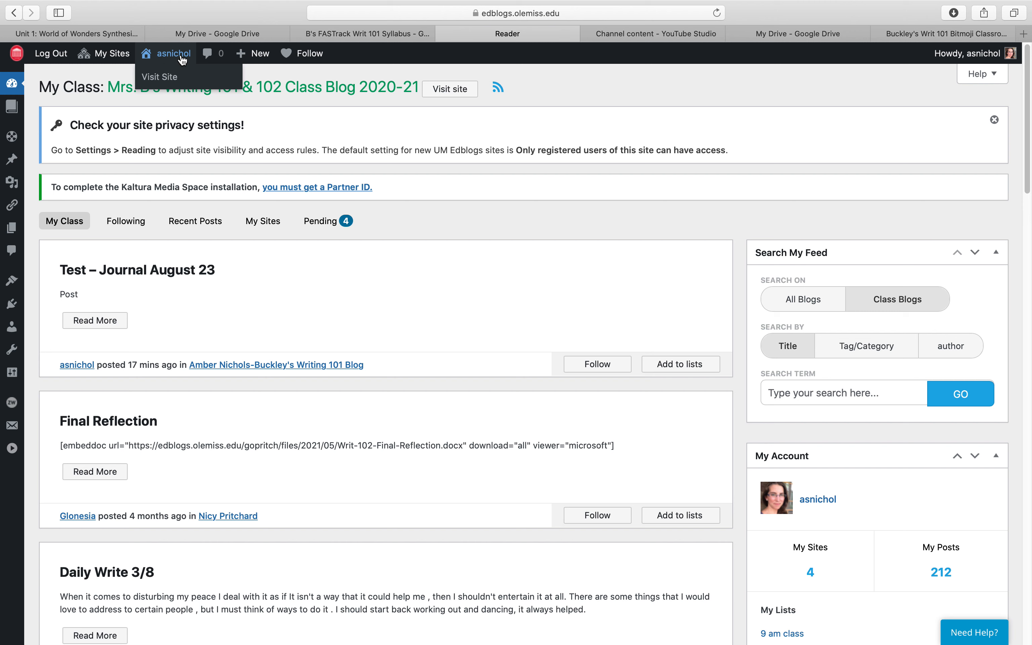
pyautogui.moveTo(16, 161)
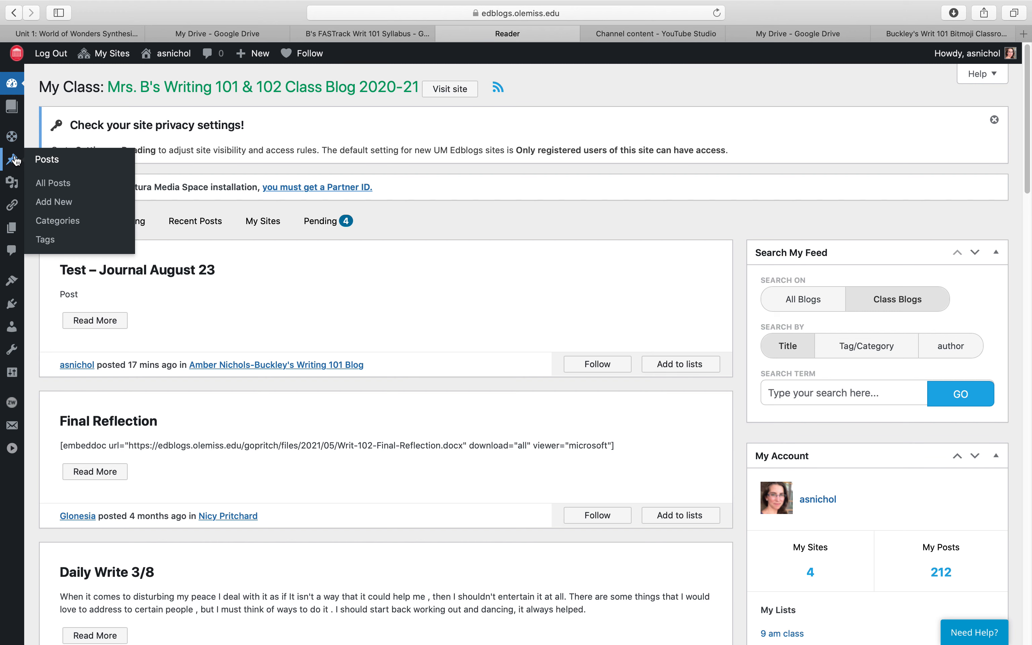
pyautogui.moveTo(18, 278)
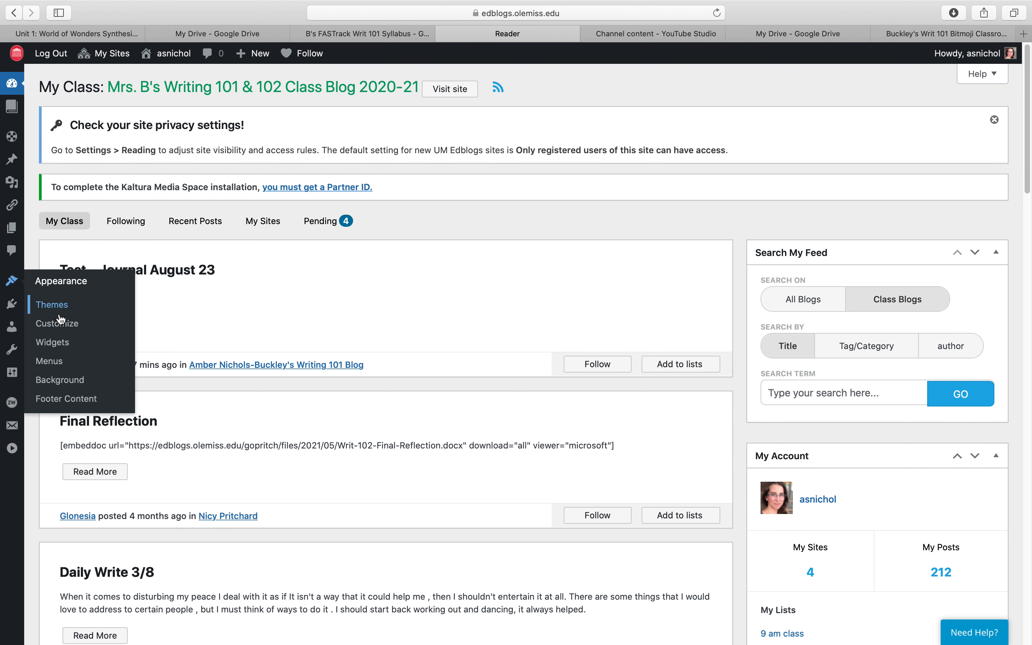
pyautogui.click(63, 329)
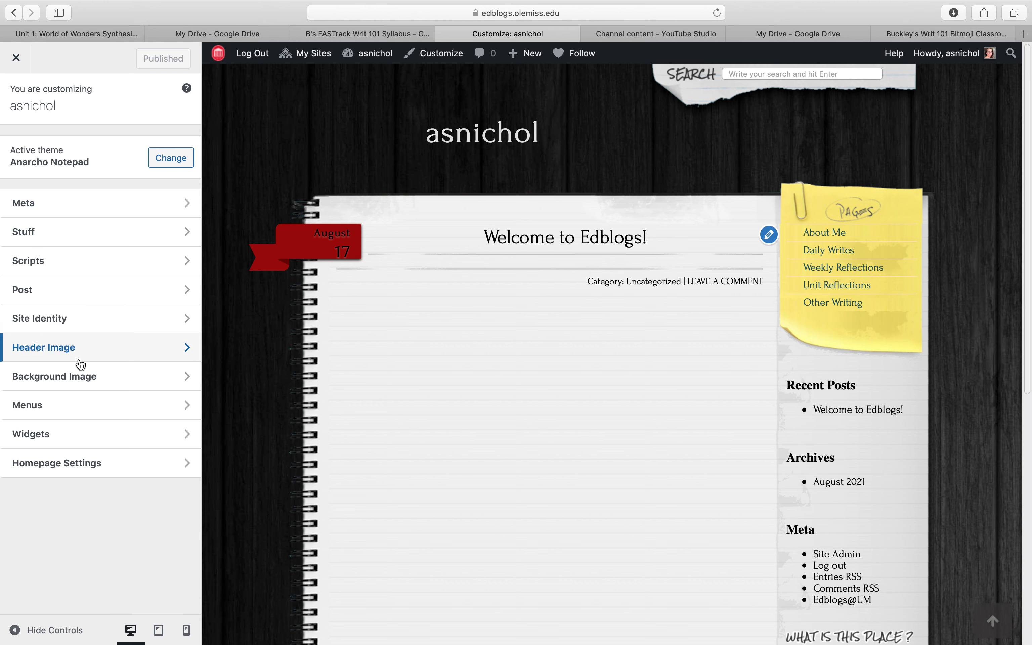
pyautogui.click(77, 326)
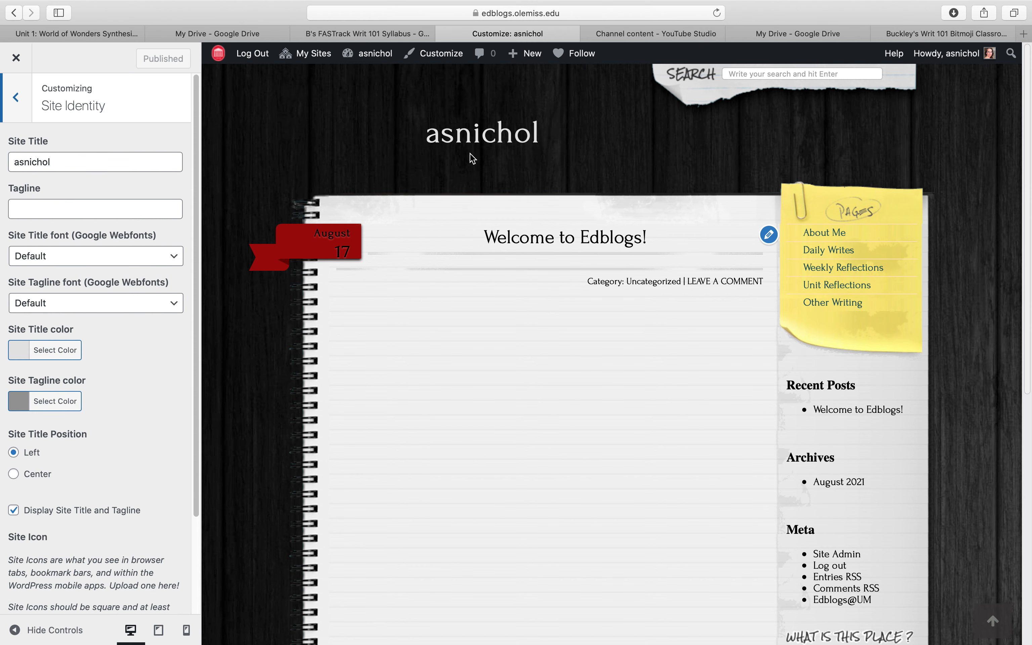
# - Replace the site title with the owner's full name in possessive form followed by "Writing 101 Blog"
pyautogui.doubleClick(64, 162)
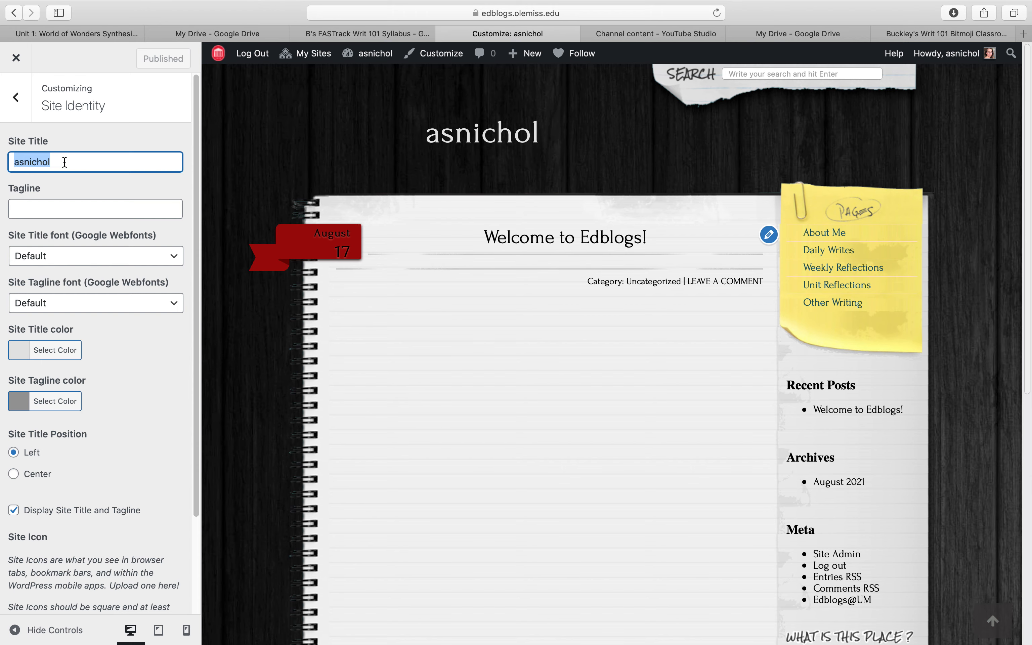
pyautogui.write('Mrs. Buckley')
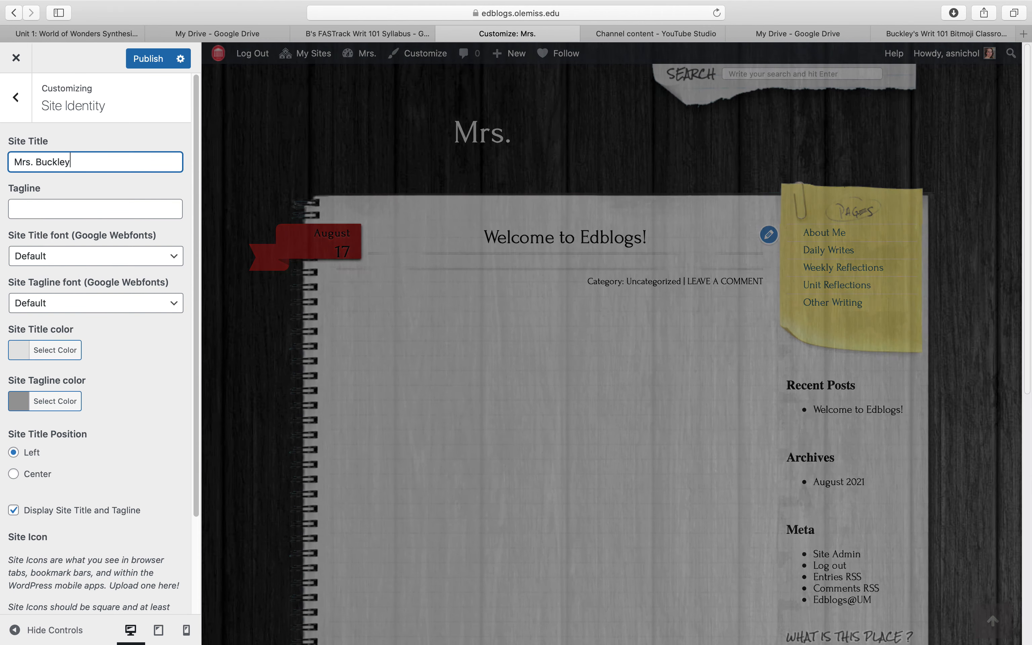
pyautogui.press('BackSpace')
pyautogui.press('BackSpace')
pyautogui.press('BackSpace')
pyautogui.press('BackSpace')
pyautogui.press('BackSpace')
pyautogui.press('BackSpace')
pyautogui.press('BackSpace')
pyautogui.press('BackSpace')
pyautogui.press('BackSpace')
pyautogui.press('BackSpace')
pyautogui.press('BackSpace')
pyautogui.press('BackSpace')
pyautogui.write('Amber N')
pyautogui.press('BackSpace')
pyautogui.write("Buckley's Wr")
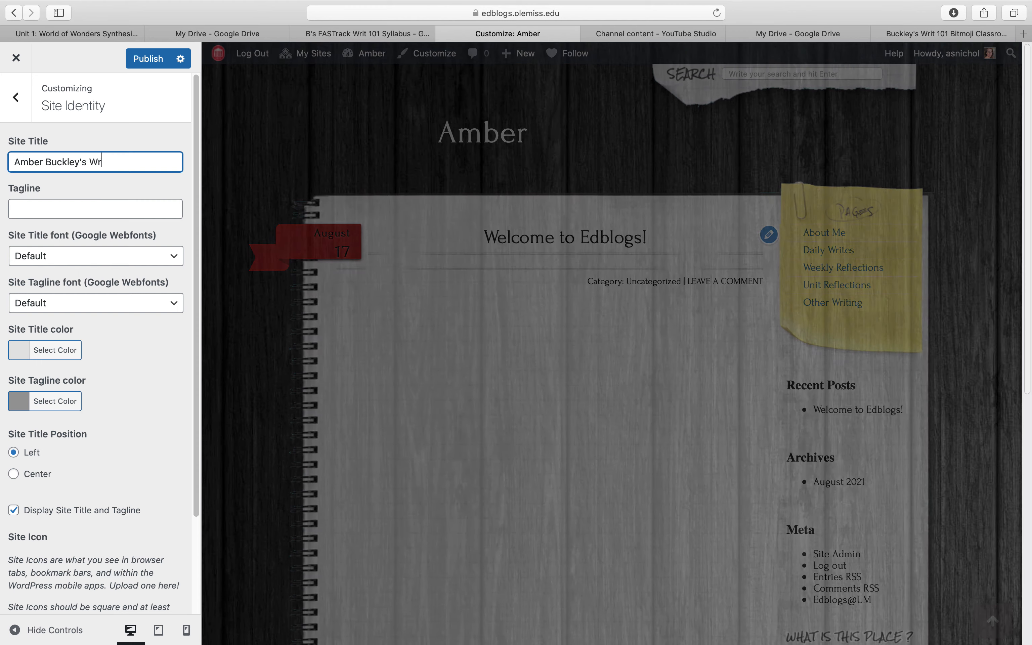
pyautogui.write('iting 101 Blog')
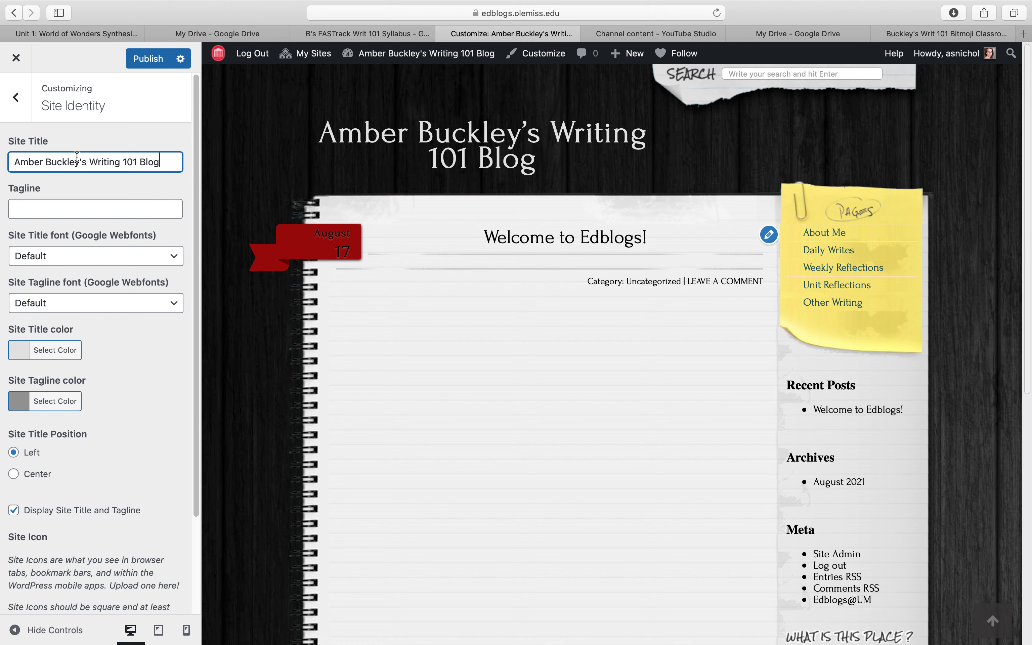
# - Look at the customizer's Header Image options and return to the main list of settings
pyautogui.click(15, 97)
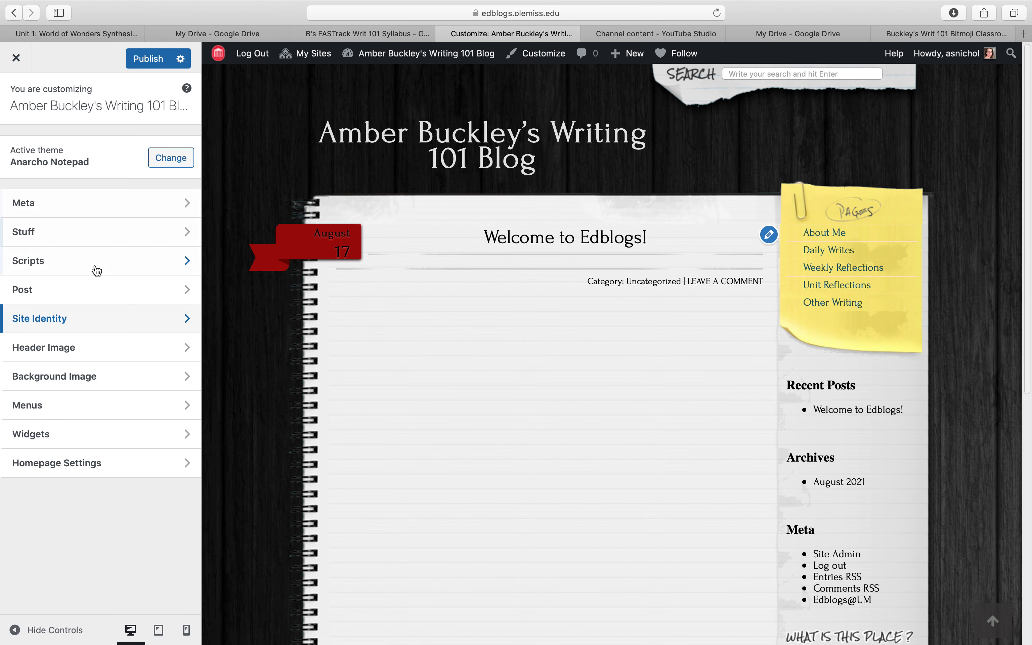
pyautogui.click(76, 355)
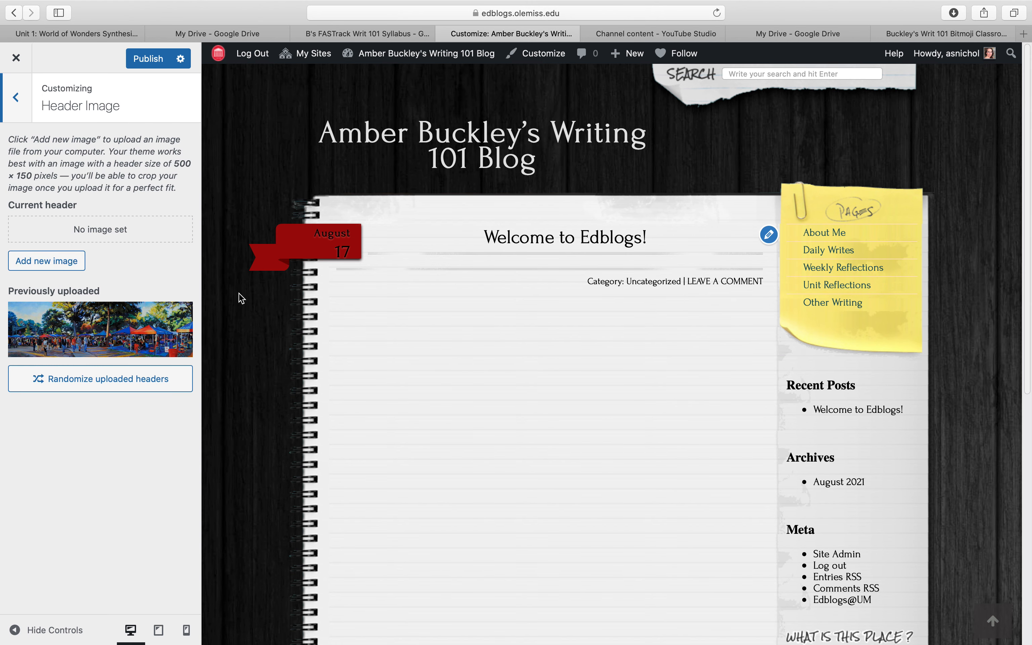
pyautogui.click(21, 113)
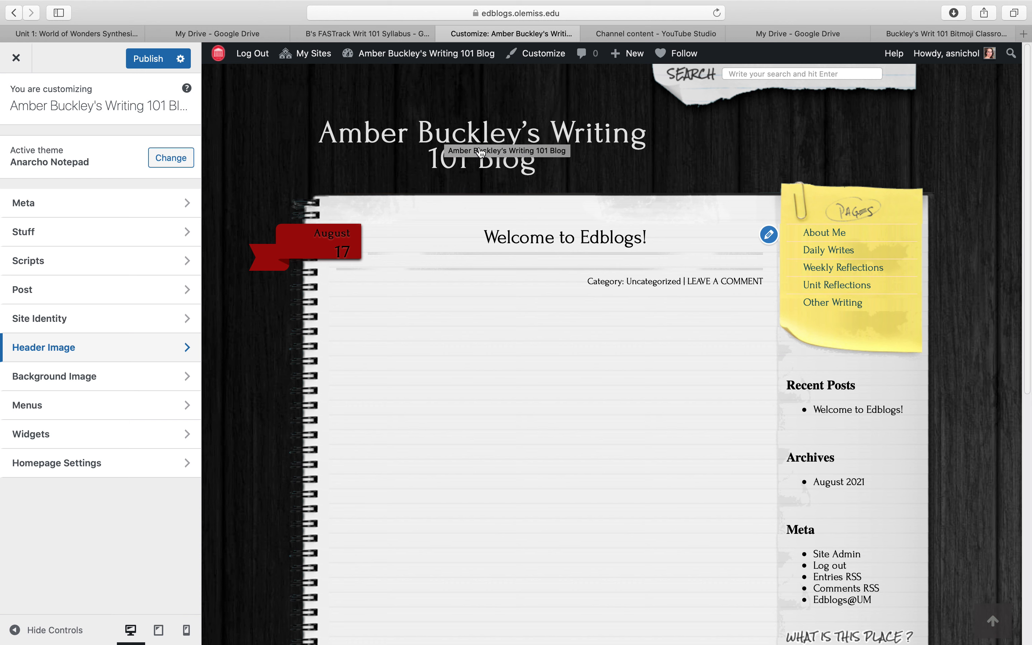
# - Publish the site title change and leave the customizer to view the live site
pyautogui.click(146, 62)
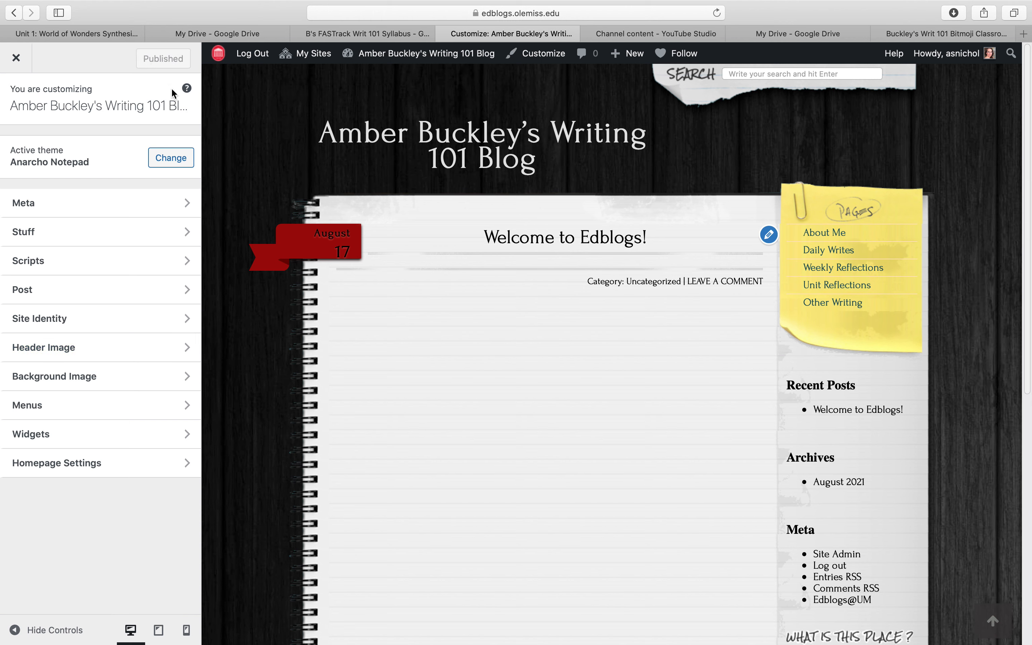
pyautogui.click(17, 58)
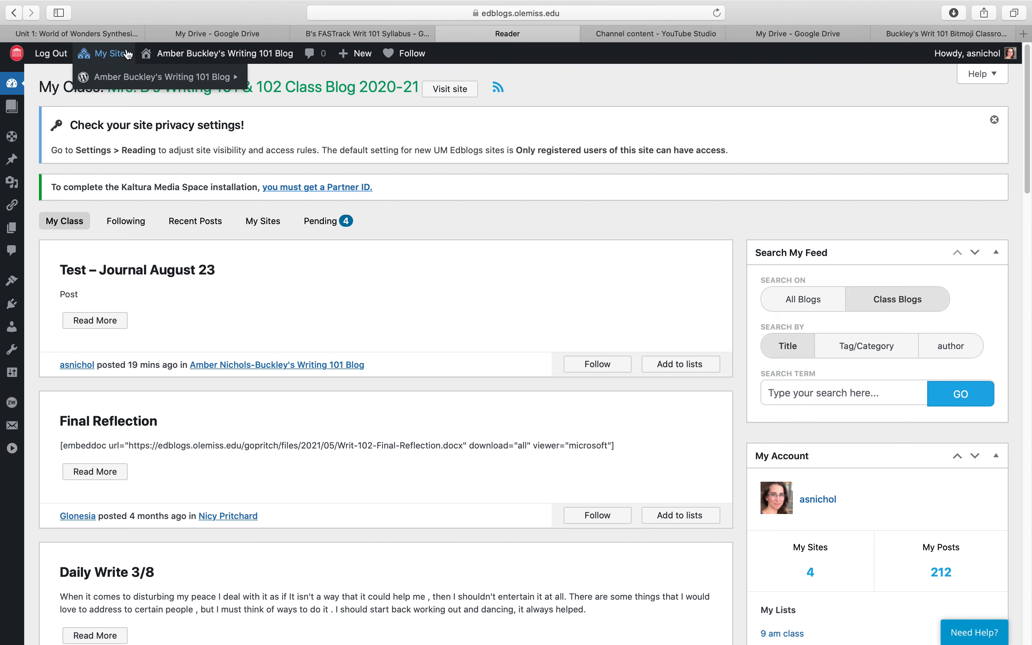
pyautogui.click(169, 78)
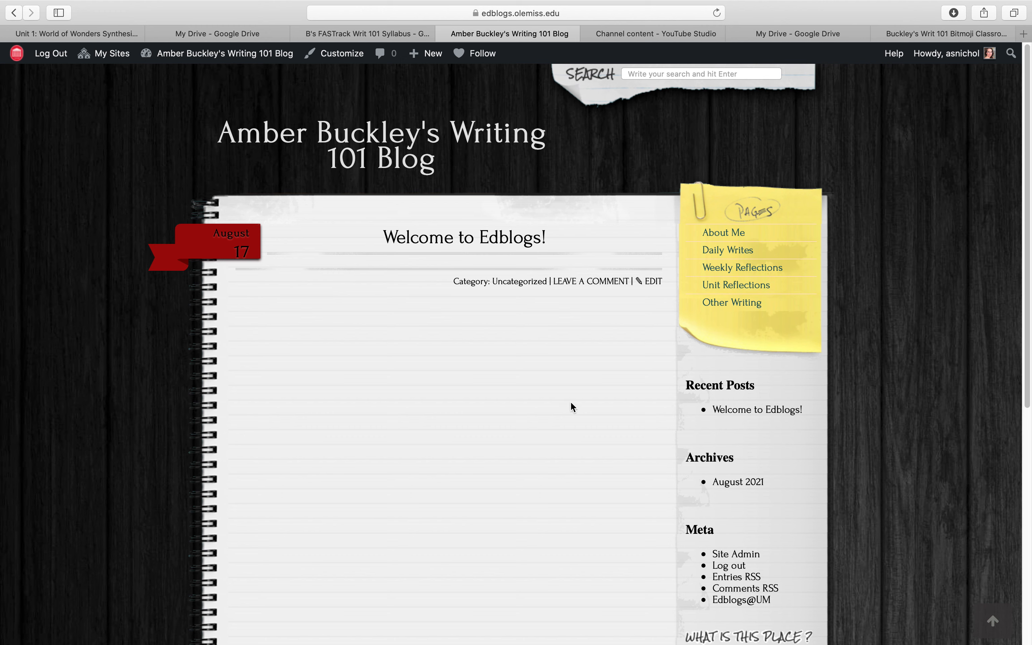
# - Create a new blog post and title it "Homework August 23"
pyautogui.moveTo(428, 55)
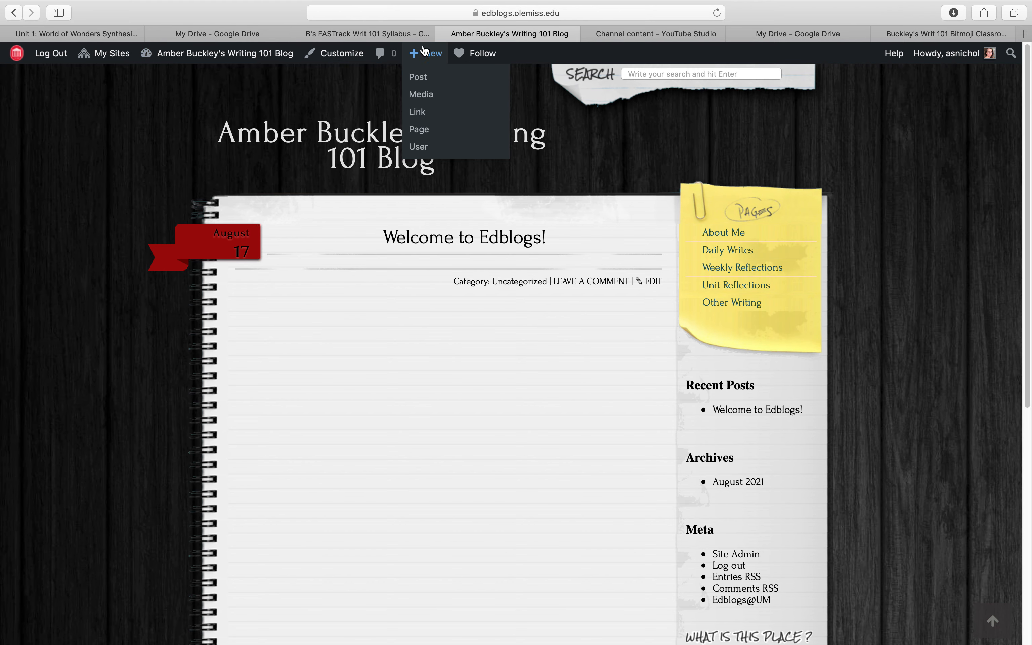
pyautogui.click(421, 72)
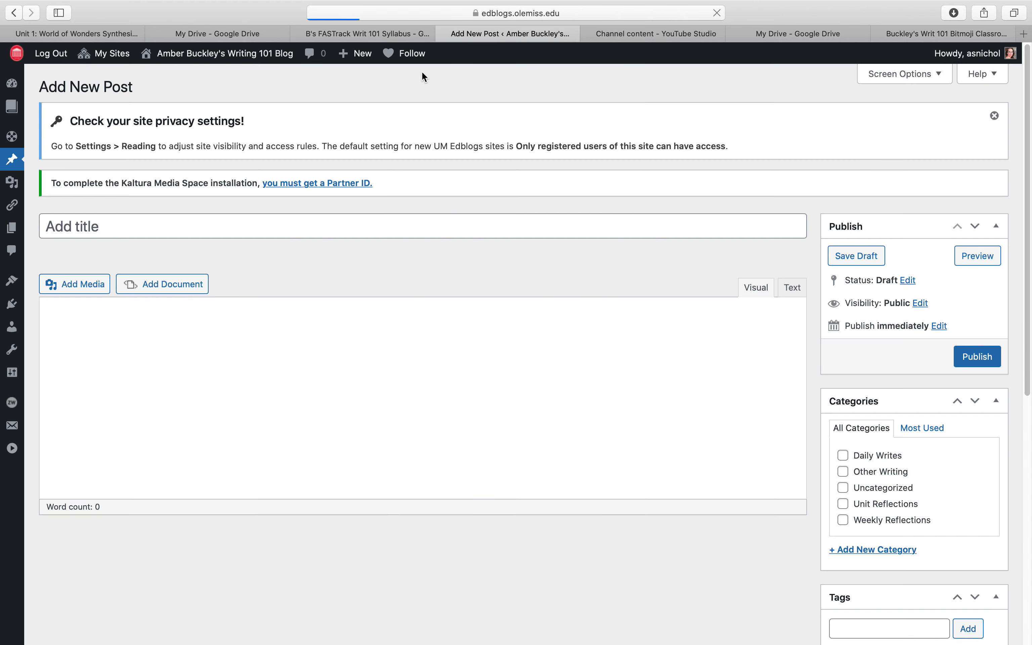
pyautogui.click(318, 226)
pyautogui.write('Homwe')
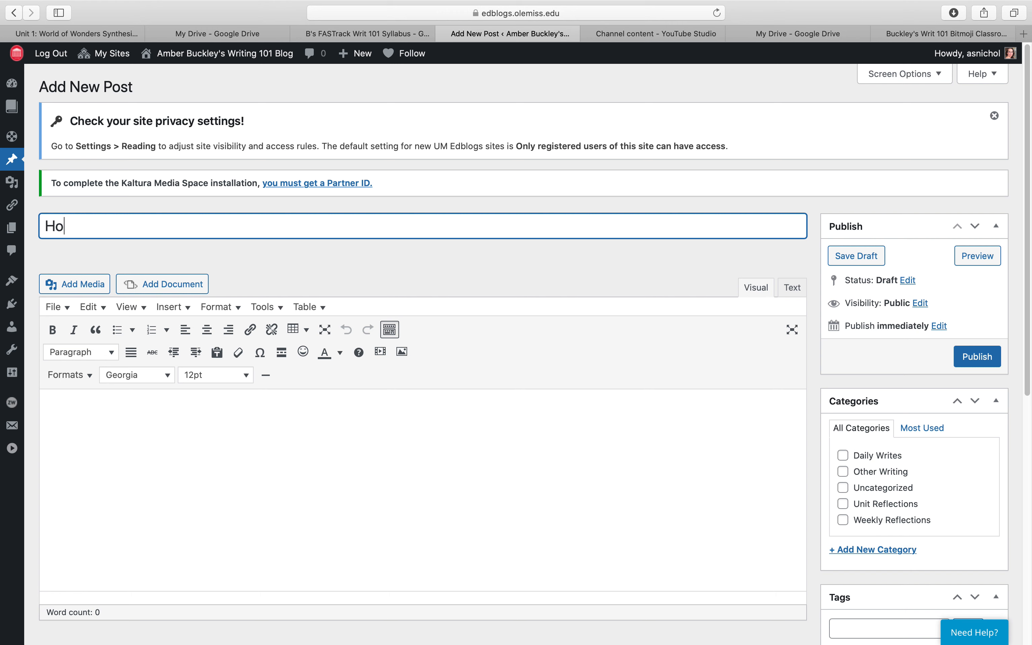
pyautogui.press('BackSpace')
pyautogui.press('BackSpace')
pyautogui.write('ework August 23')
# - Write "I write my homework response here." as the body text of the post, followed by a new line
pyautogui.click(294, 421)
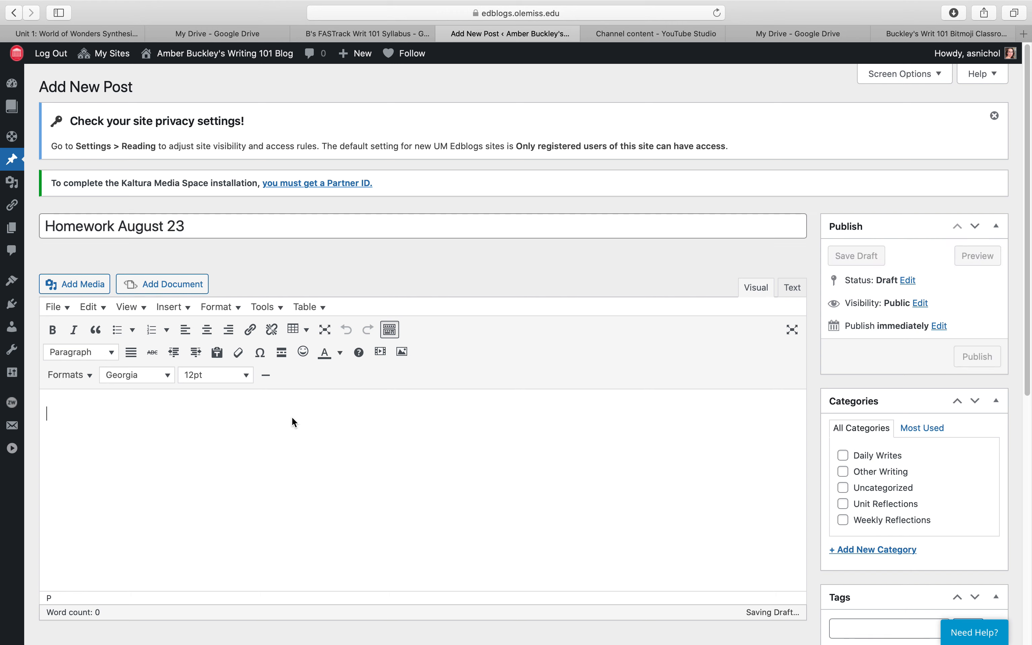
pyautogui.write('I write my hom')
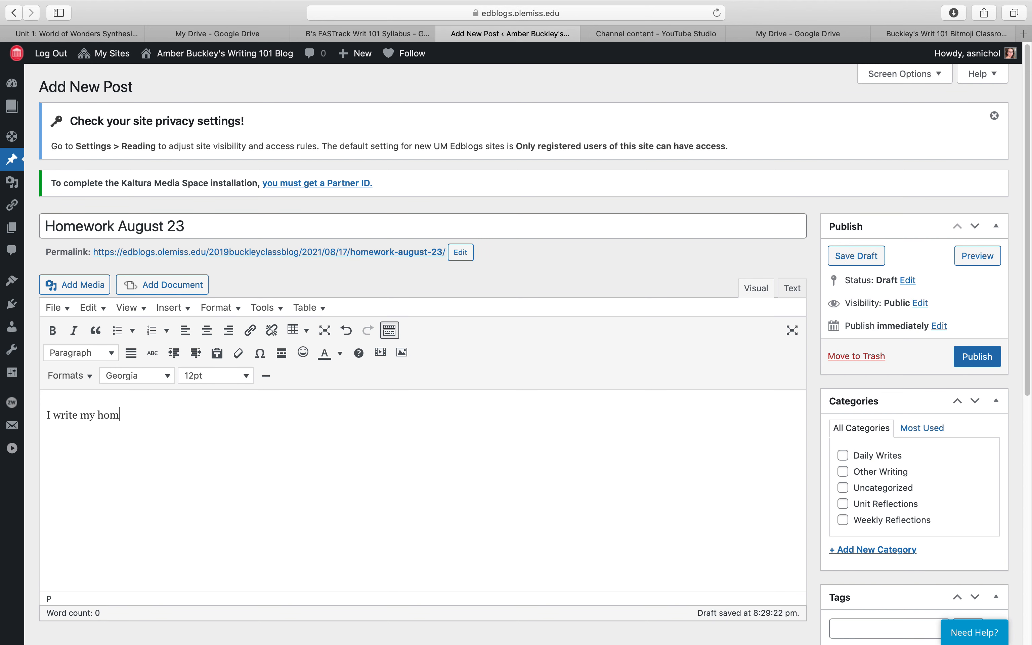
pyautogui.write('ework response here.')
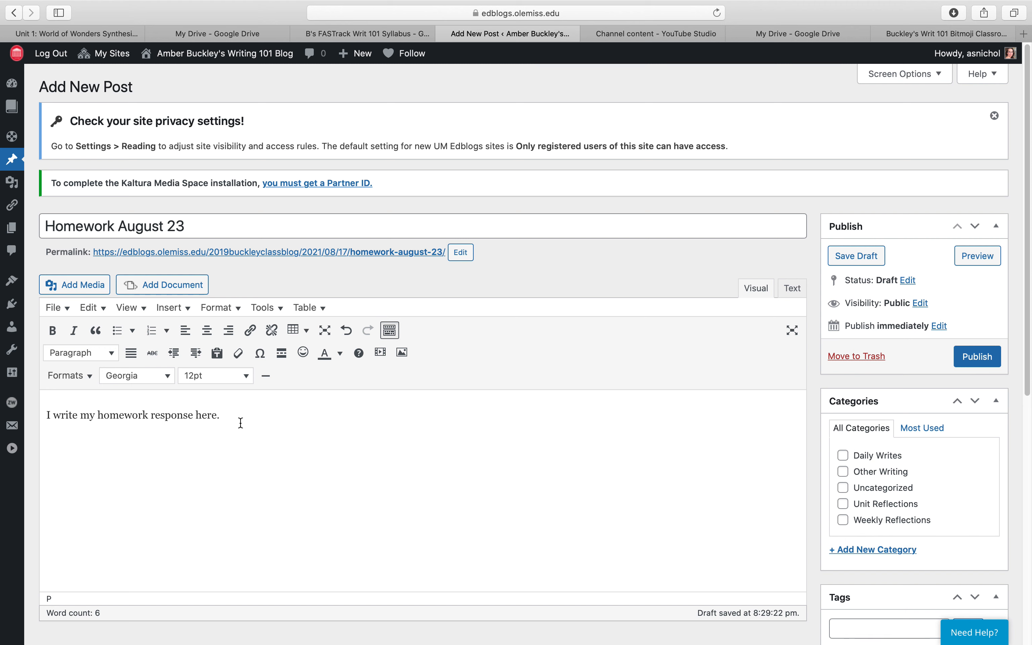
pyautogui.press('Return')
# - Look at the Insert from URL media form and the link field for the word "response", closing both unused
pyautogui.click(83, 290)
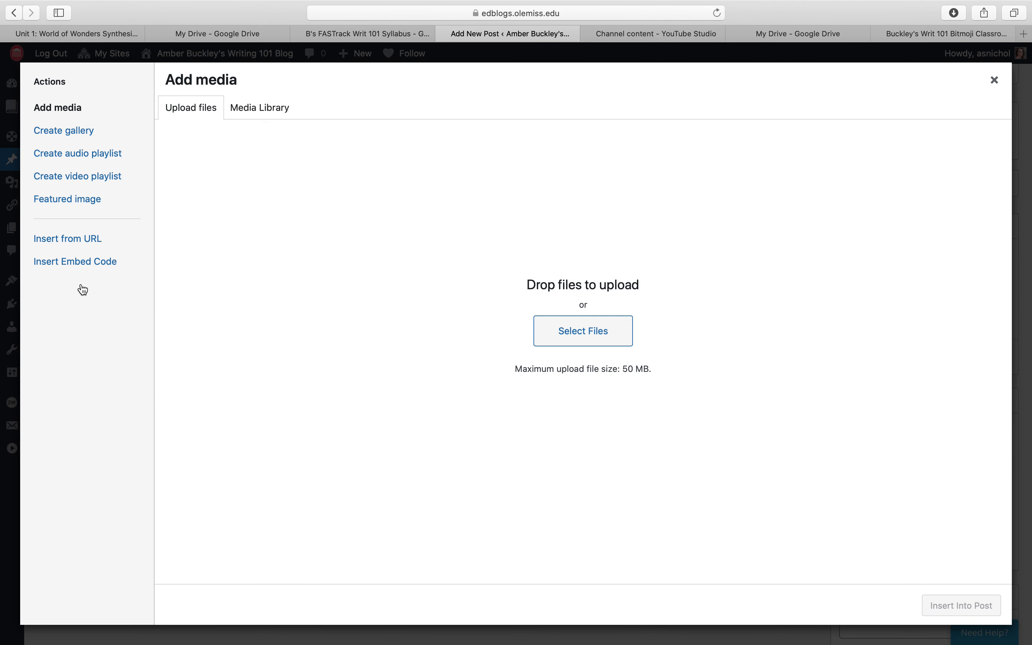
pyautogui.click(79, 245)
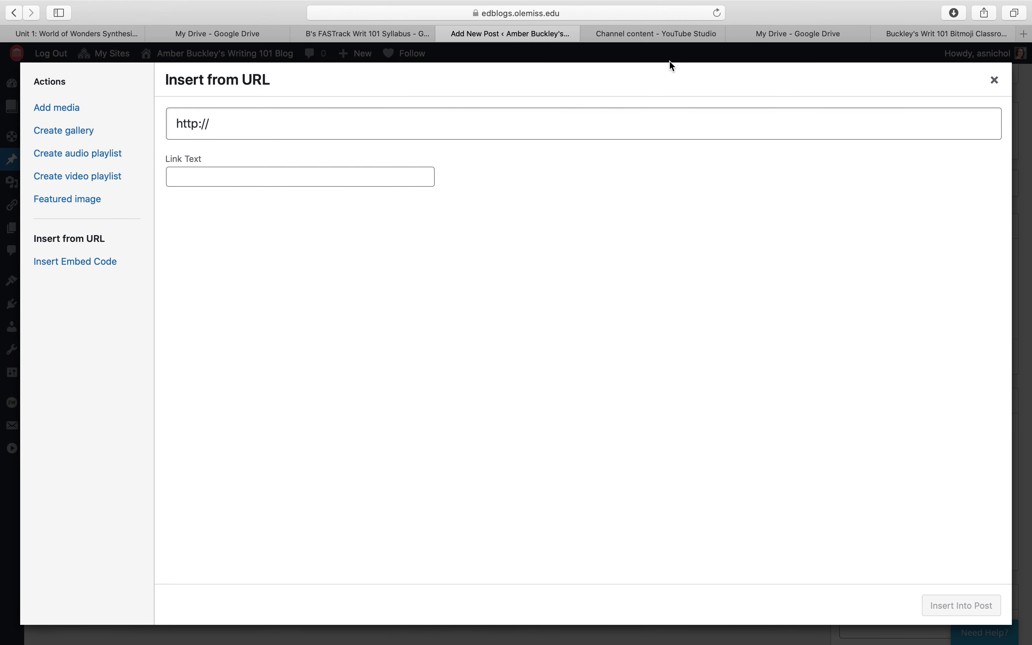
pyautogui.click(996, 80)
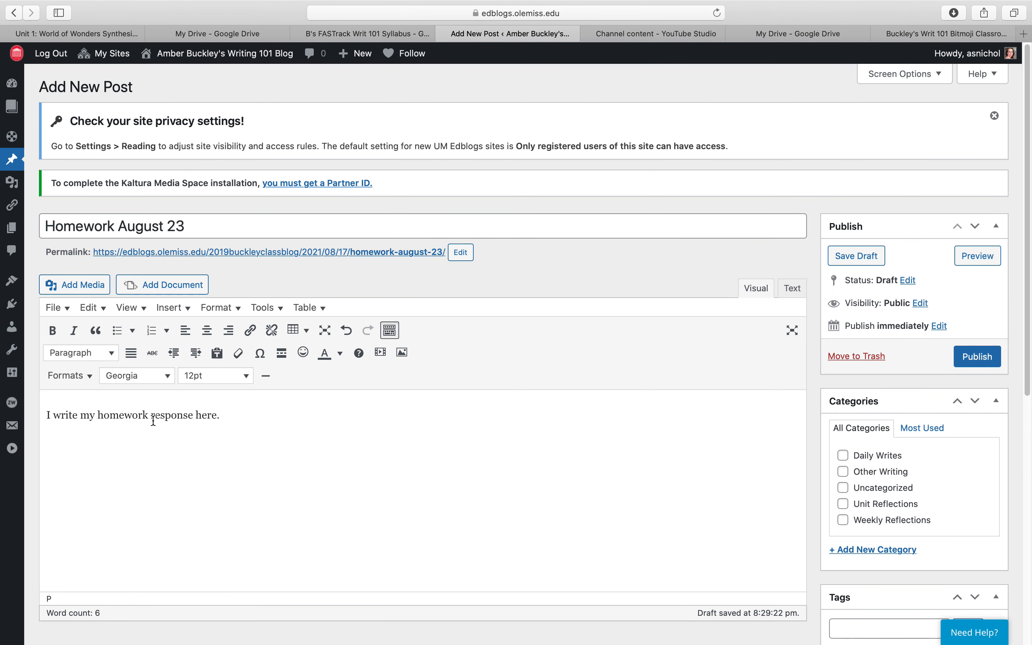
pyautogui.doubleClick(166, 416)
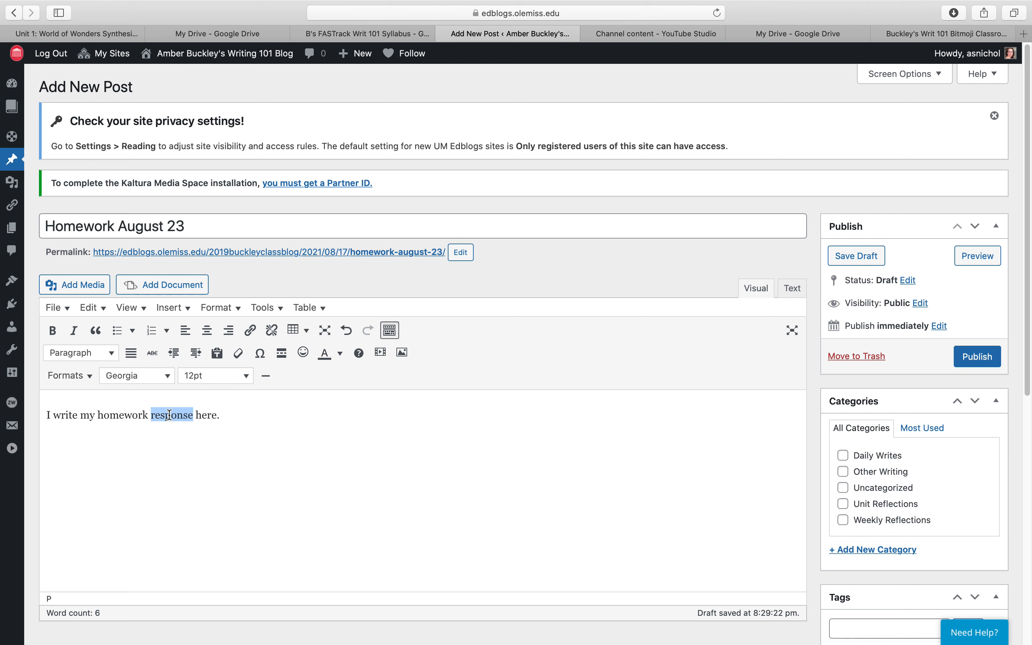
pyautogui.click(250, 337)
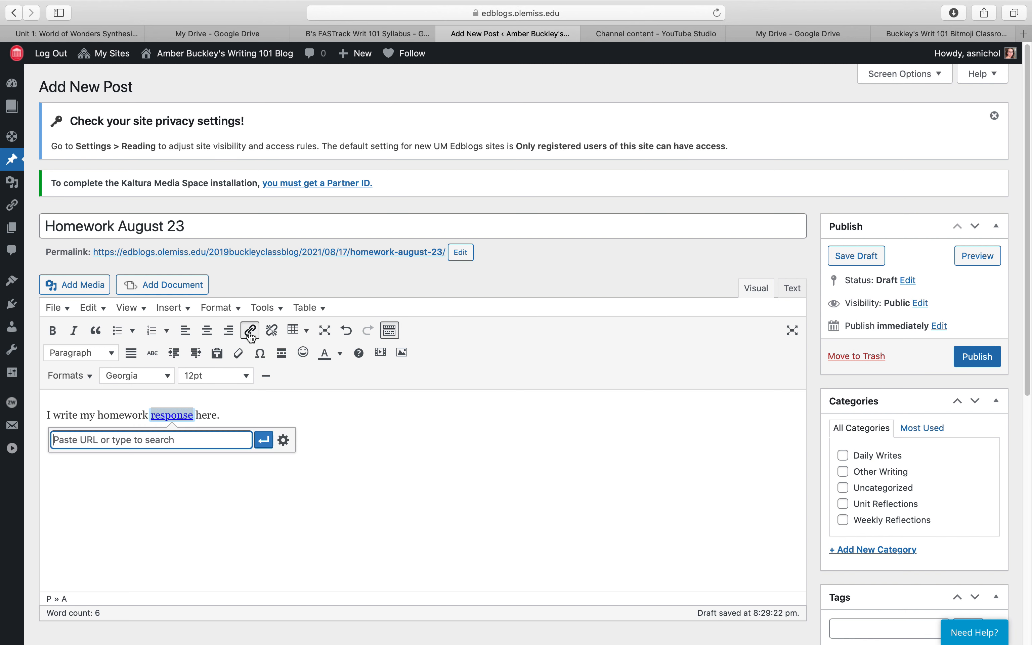
pyautogui.click(293, 416)
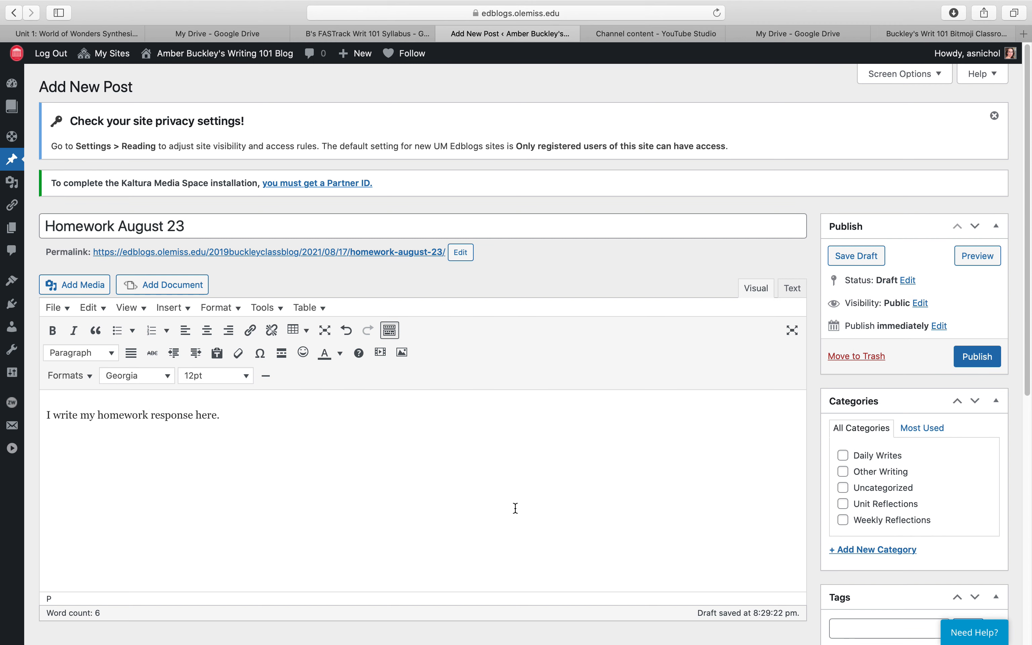
# - Publish the homework post and visit the live site
pyautogui.scroll(-1, 516, 507)
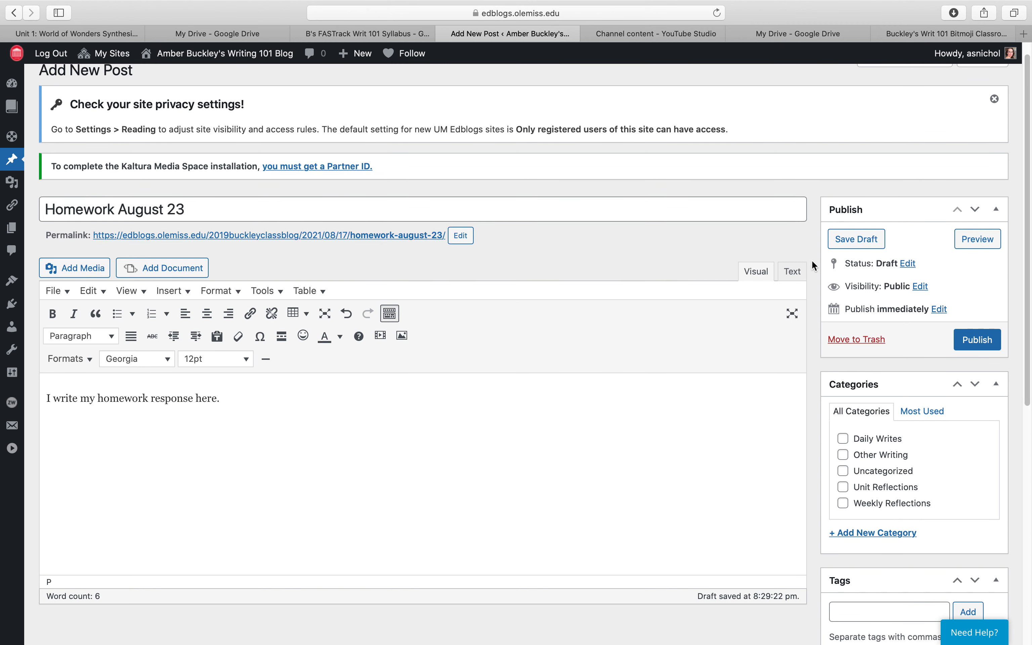
pyautogui.click(977, 342)
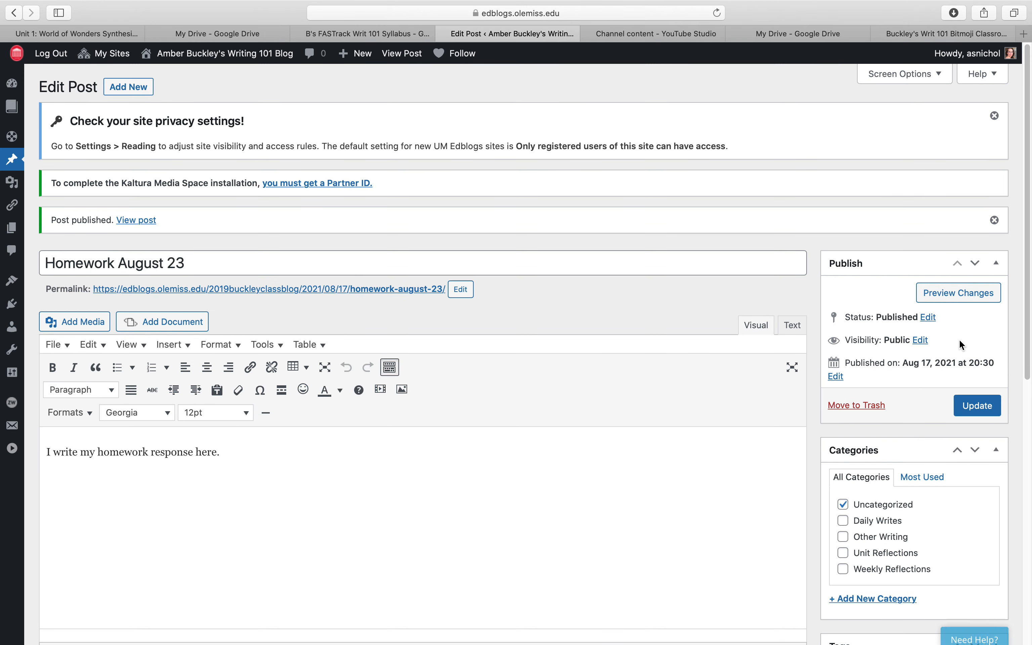
pyautogui.moveTo(247, 62)
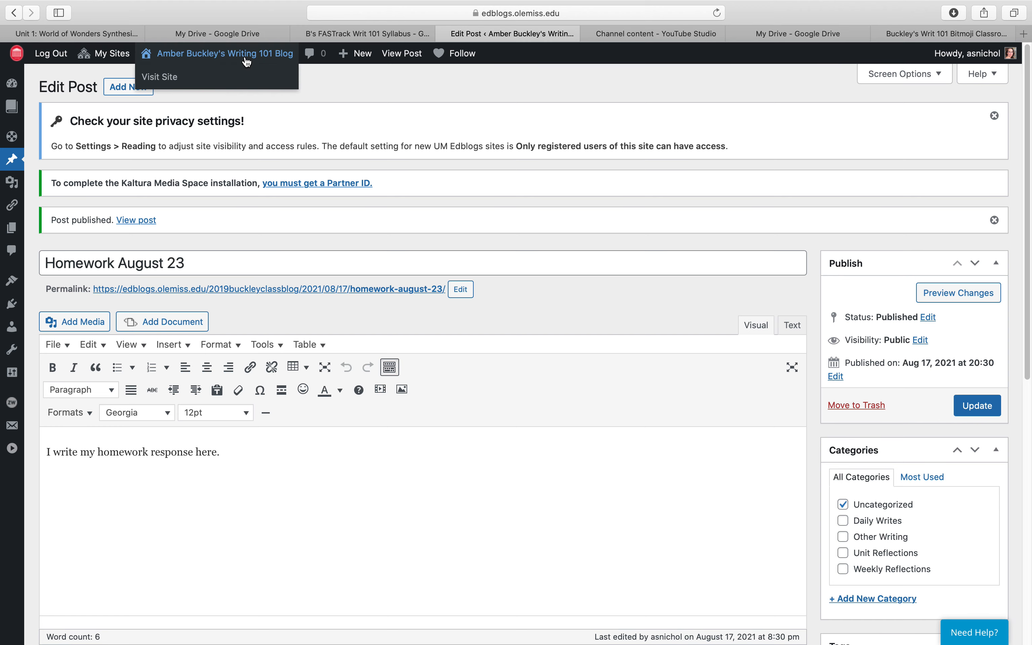
pyautogui.click(159, 77)
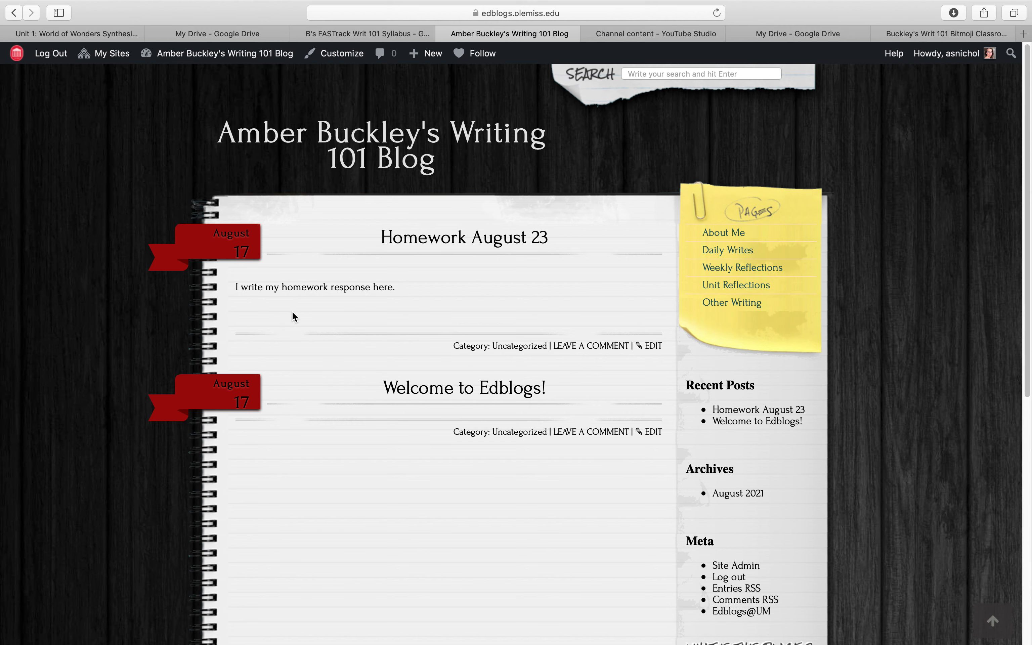
pyautogui.moveTo(233, 288); pyautogui.dragTo(361, 294)
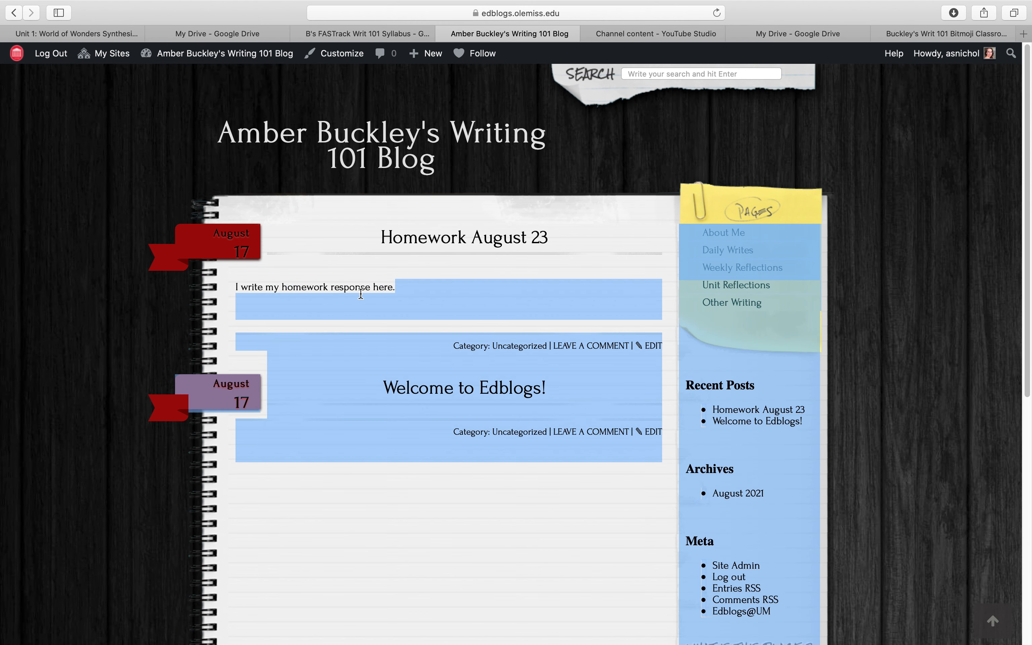
pyautogui.click(361, 294)
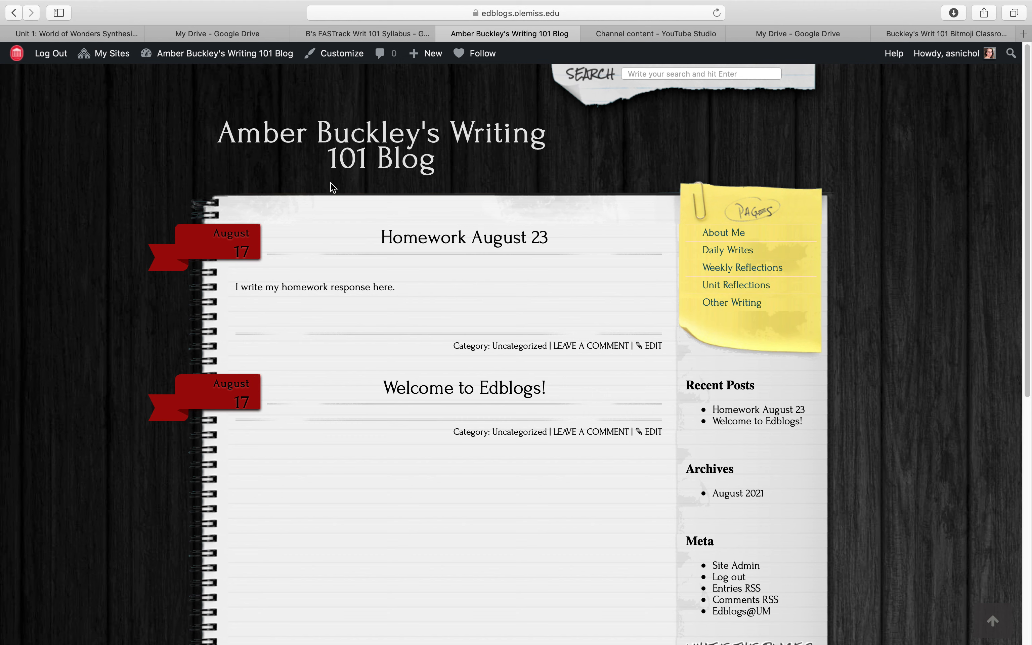
pyautogui.moveTo(120, 57)
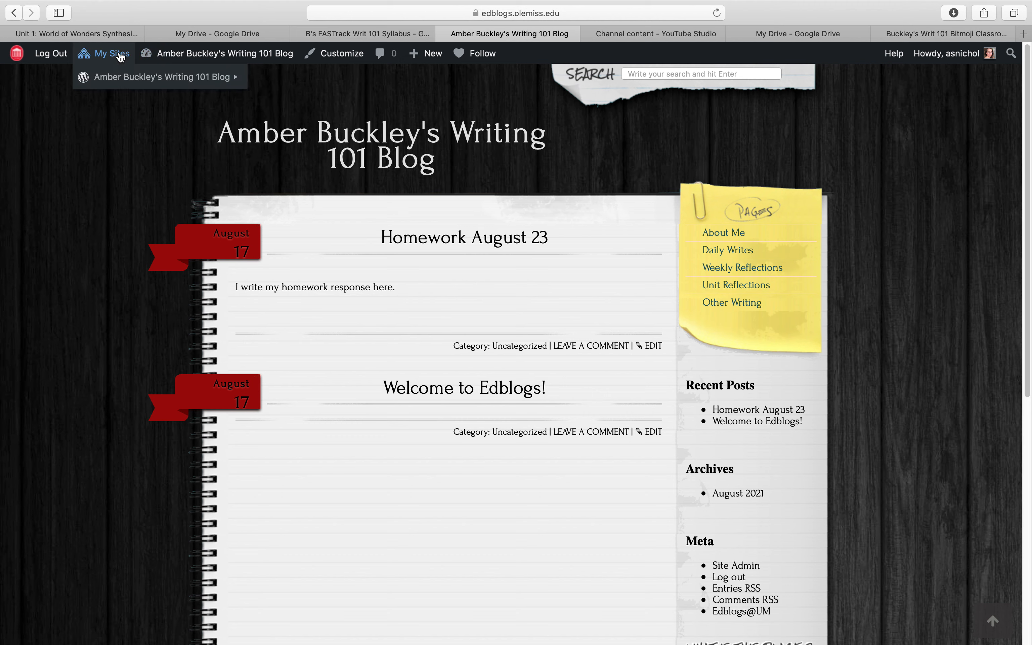